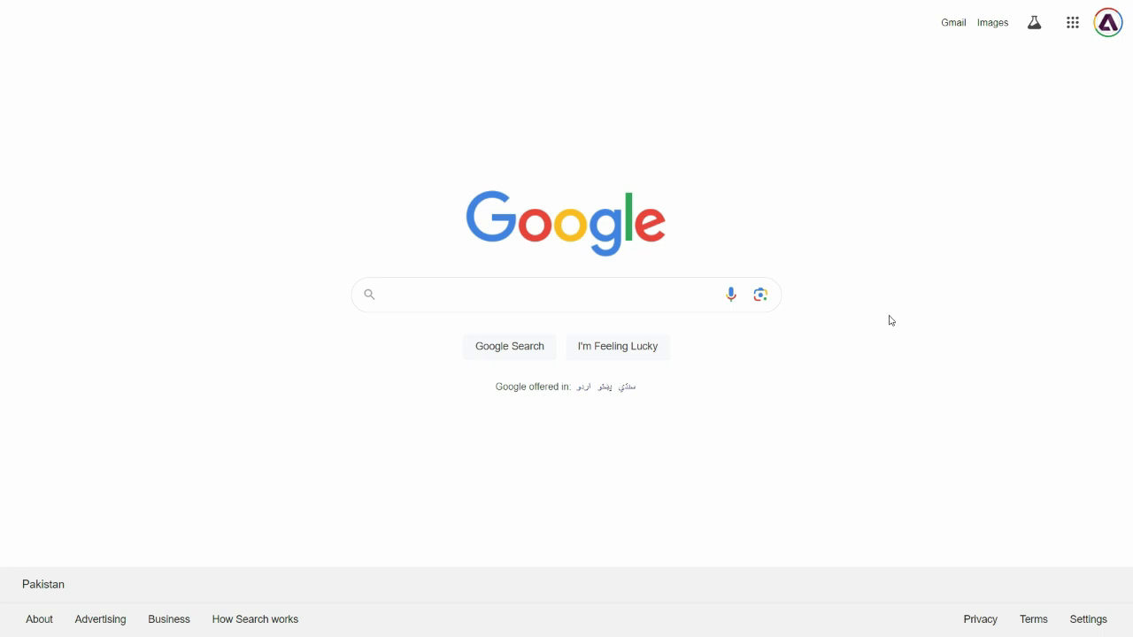
Search Google for "iif import kit for quickbooks".
{"action": "left_click", "coordinate": [619, 292]}
{"action": "type", "text": "iif"}
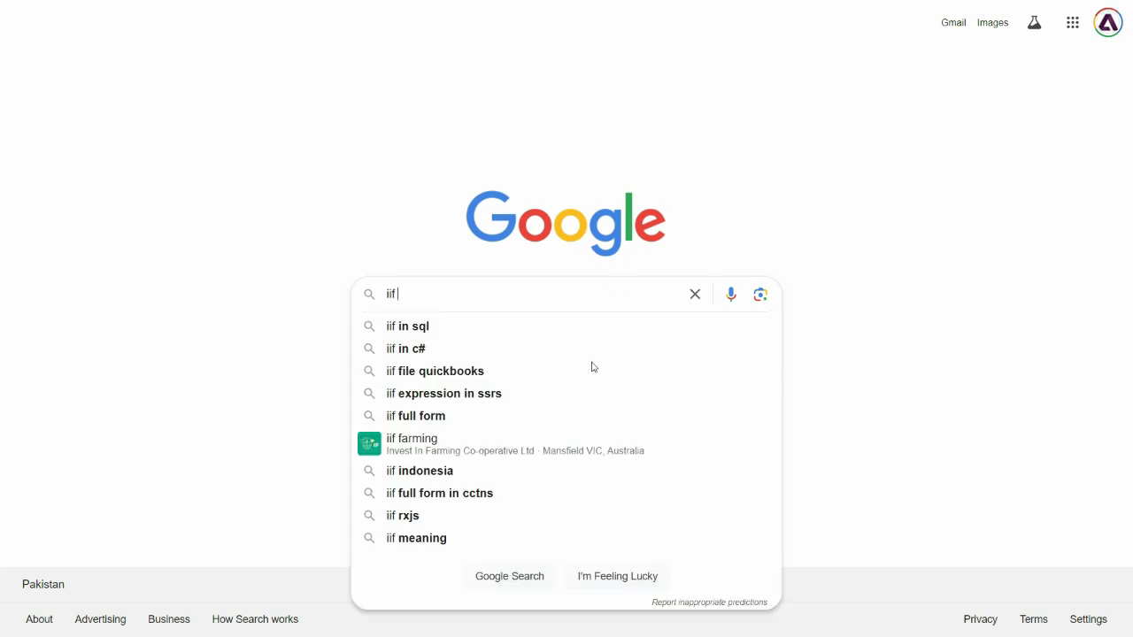
{"action": "type", "text": " import l"}
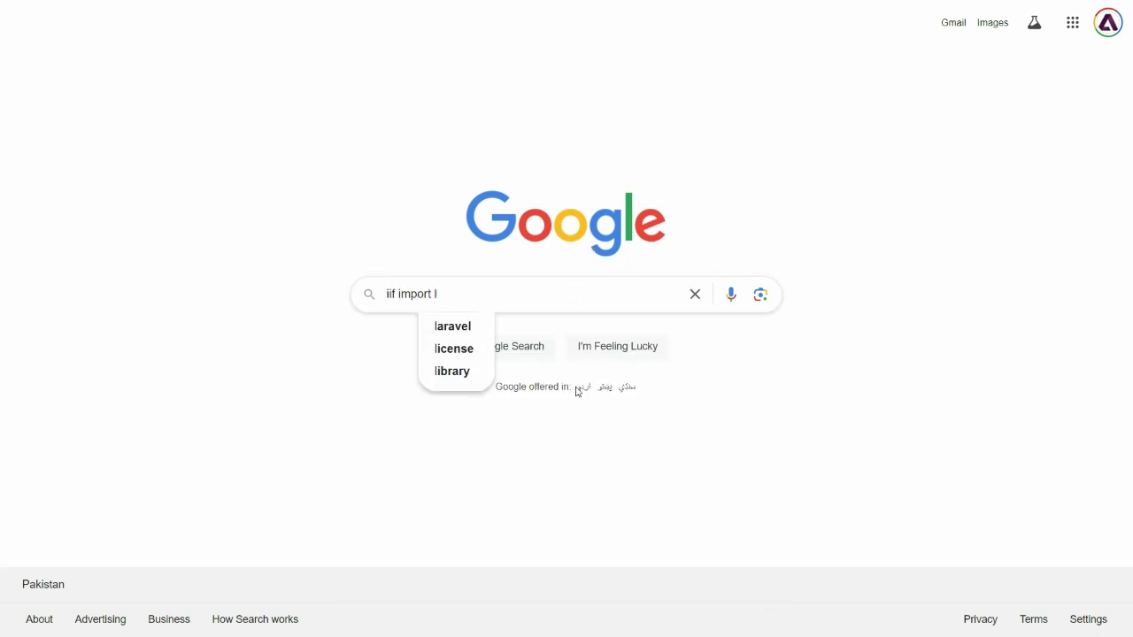
{"action": "key", "text": "BackSpace"}
{"action": "type", "text": "kit for quickbooks"}
{"action": "key", "text": "Return"}
Follow the IIF files link in the QuickBooks help article and download the import kit as IIF_Import_Kit into the Quickbooks Desktop 2024 English folder.
{"action": "scroll", "coordinate": [971, 412], "scroll_direction": "down", "scroll_amount": 4}
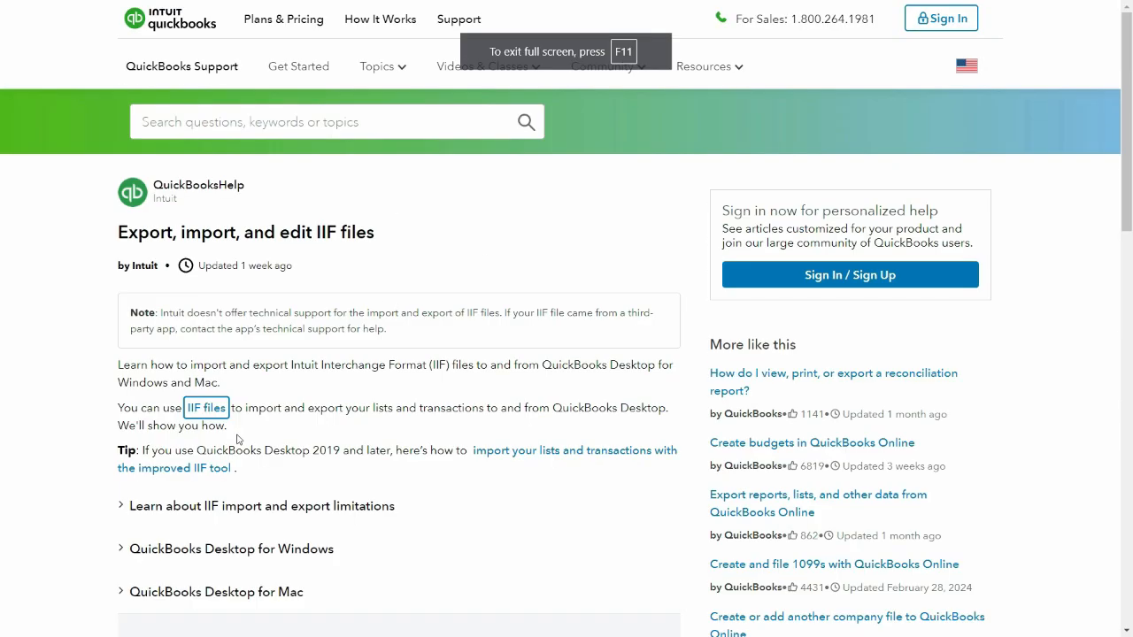
{"action": "left_click", "coordinate": [205, 408]}
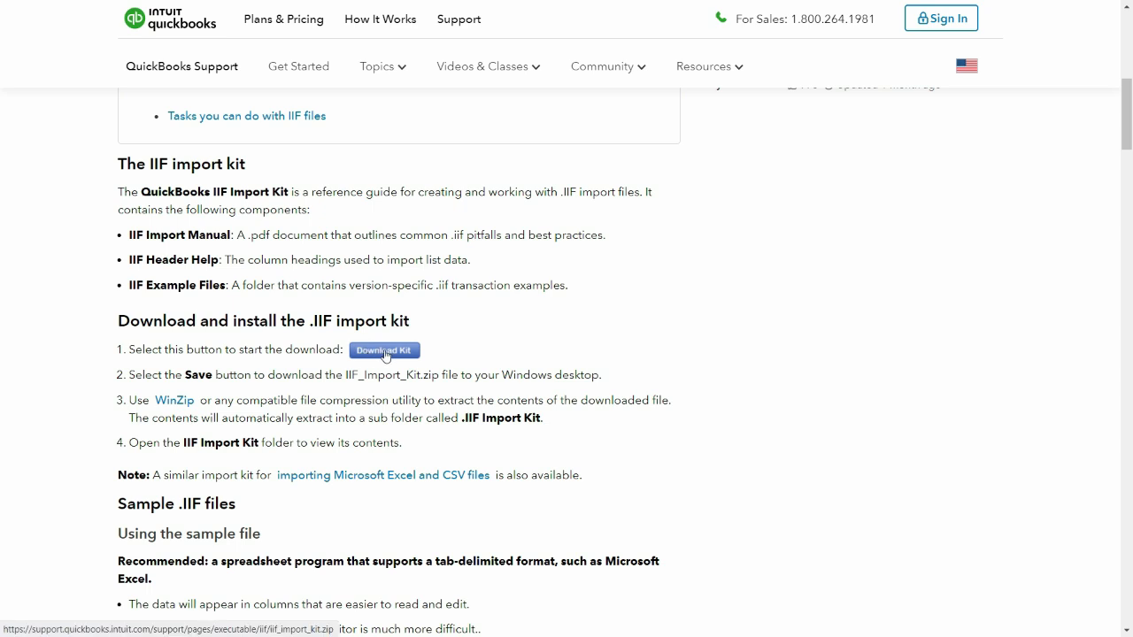
{"action": "left_click", "coordinate": [385, 351]}
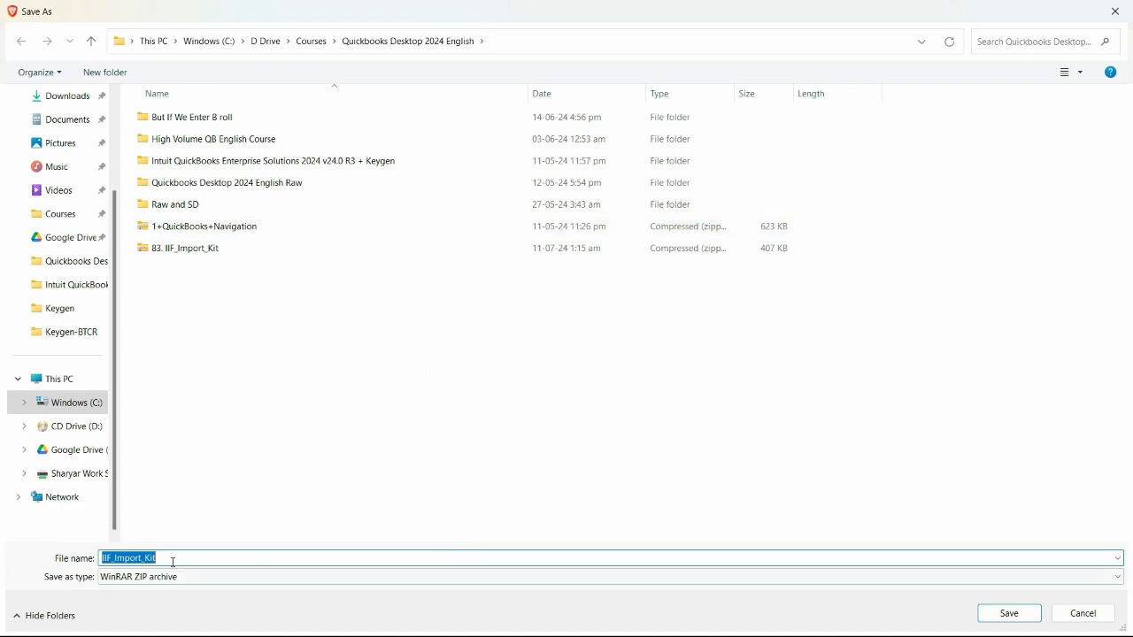
{"action": "left_click", "coordinate": [1009, 613]}
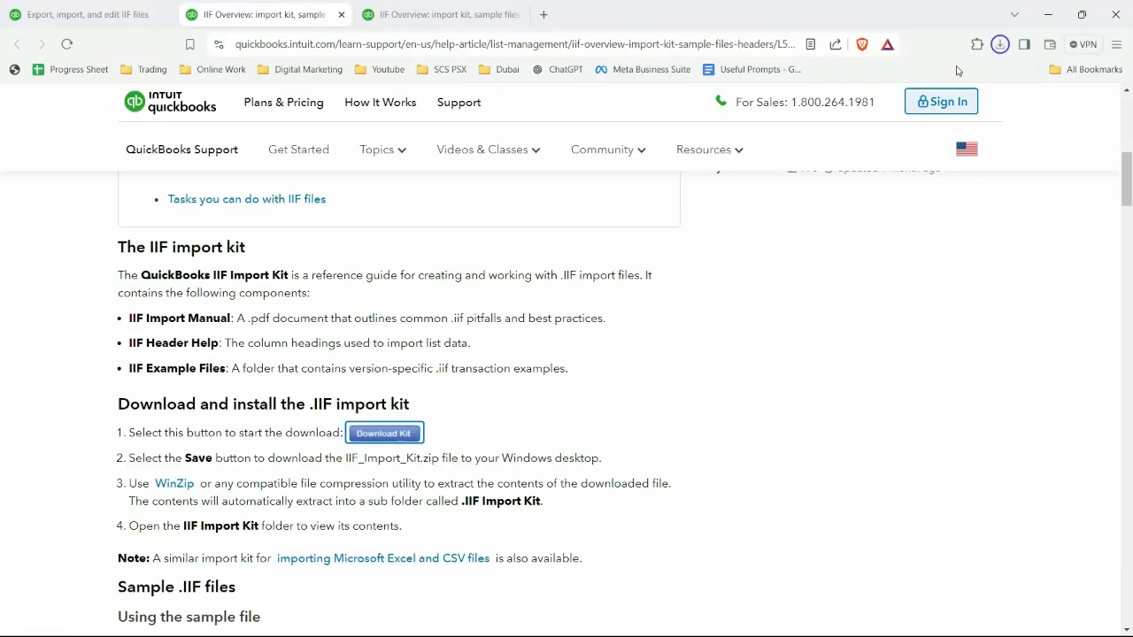
Locate the downloaded IIF_Import_Kit archive in its folder, extract it, and open the extracted IIF Import Kit folder.
{"action": "left_click", "coordinate": [1001, 45]}
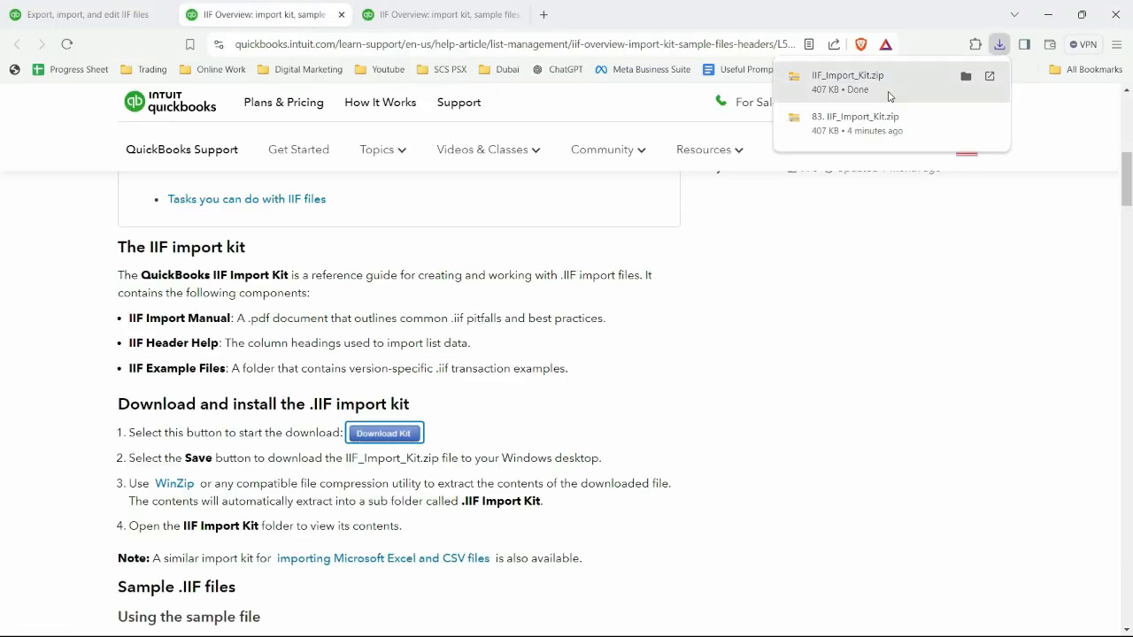
{"action": "left_click", "coordinate": [965, 76]}
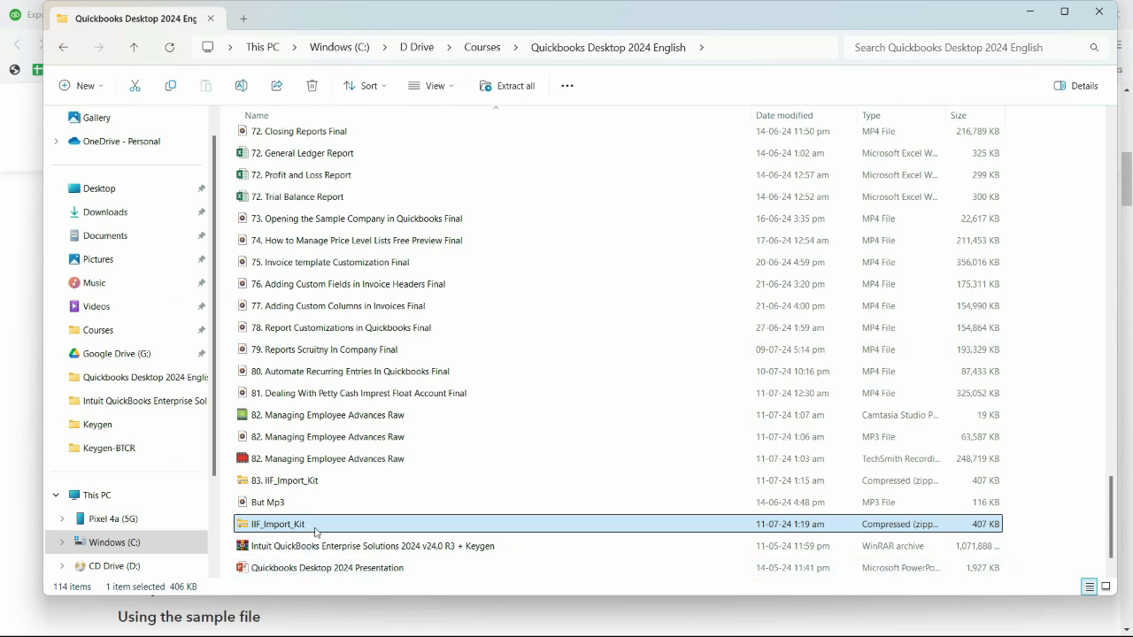
{"action": "right_click", "coordinate": [317, 527]}
{"action": "double_click", "coordinate": [324, 308]}
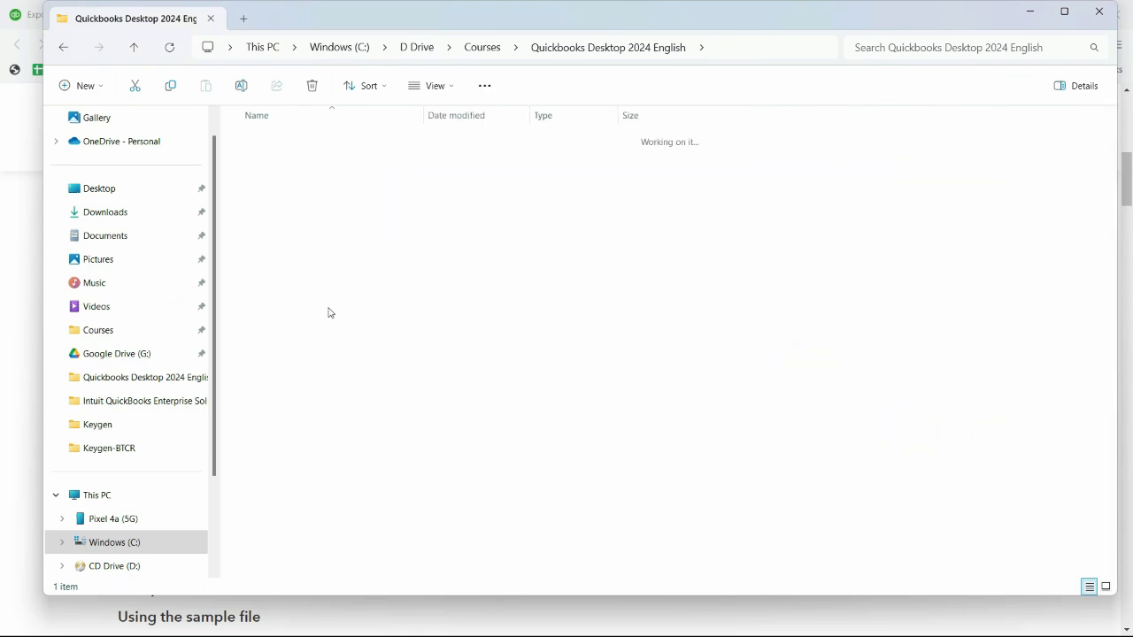
{"action": "double_click", "coordinate": [297, 140]}
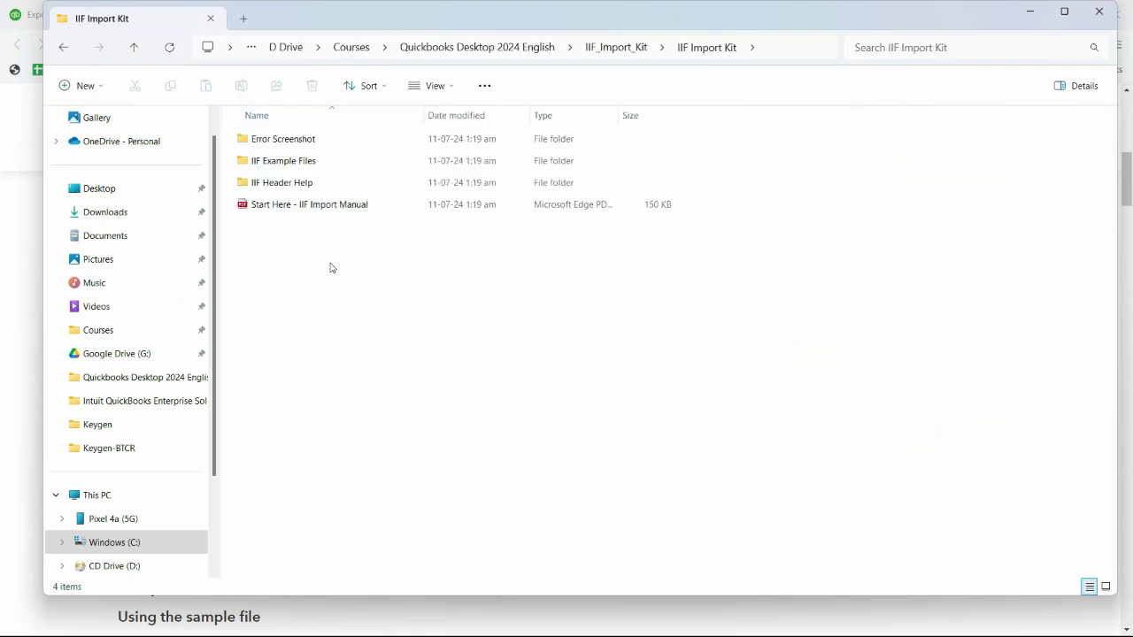
Examine the version-specific folders inside IIF Example Files, then close the folder window and return to the IIF kit web page.
{"action": "double_click", "coordinate": [310, 163]}
{"action": "key", "text": "alt+Left"}
{"action": "double_click", "coordinate": [306, 162]}
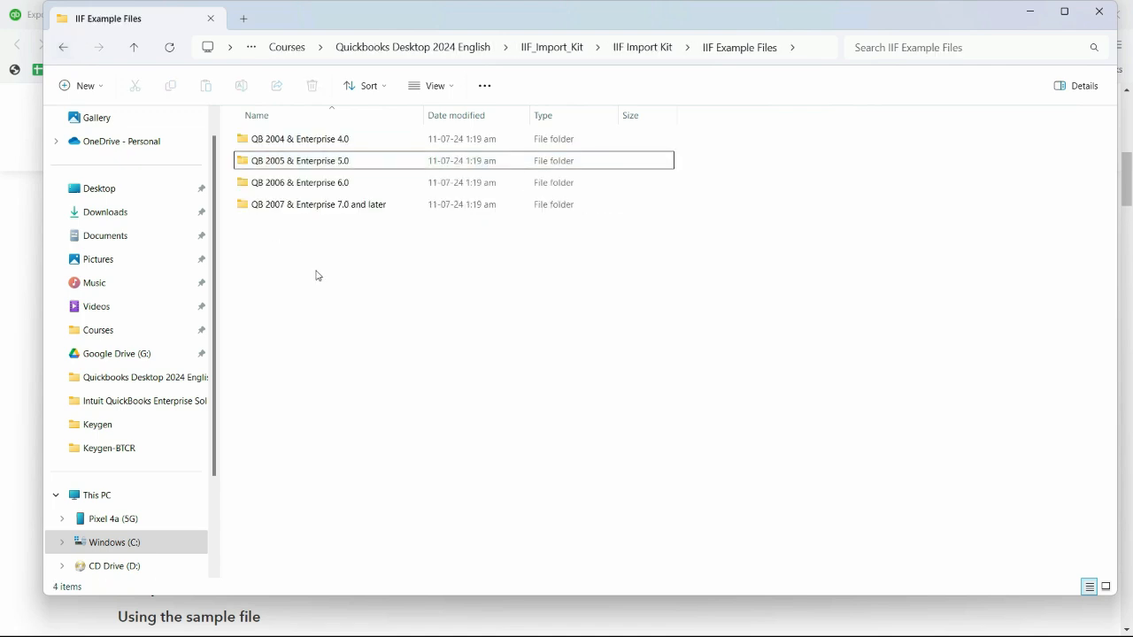
{"action": "left_click", "coordinate": [259, 143]}
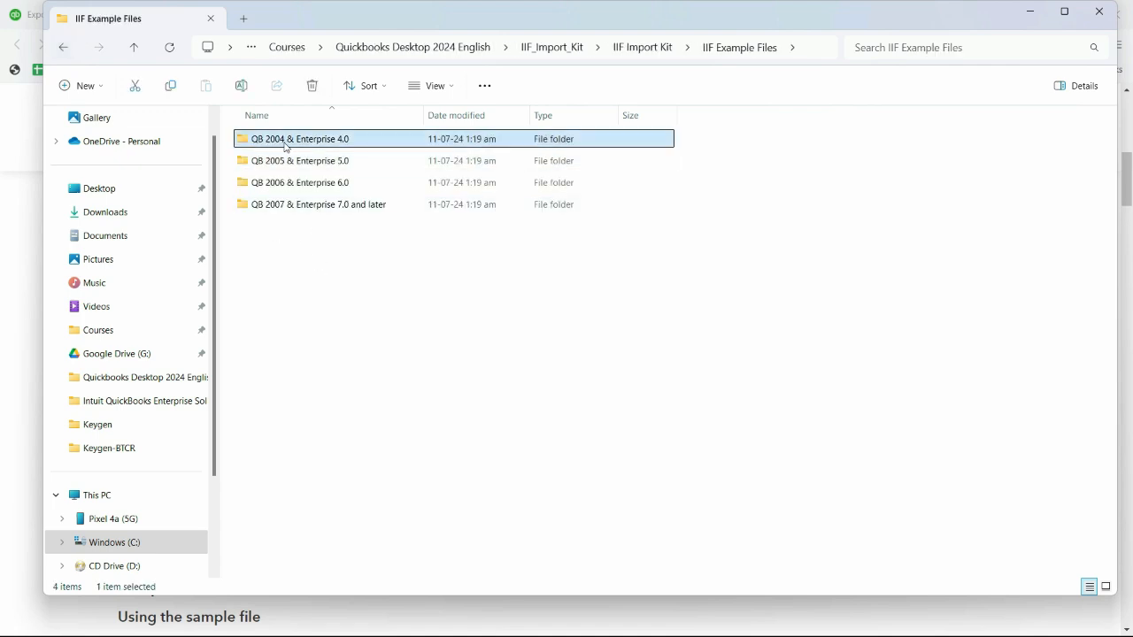
{"action": "left_click", "coordinate": [293, 168]}
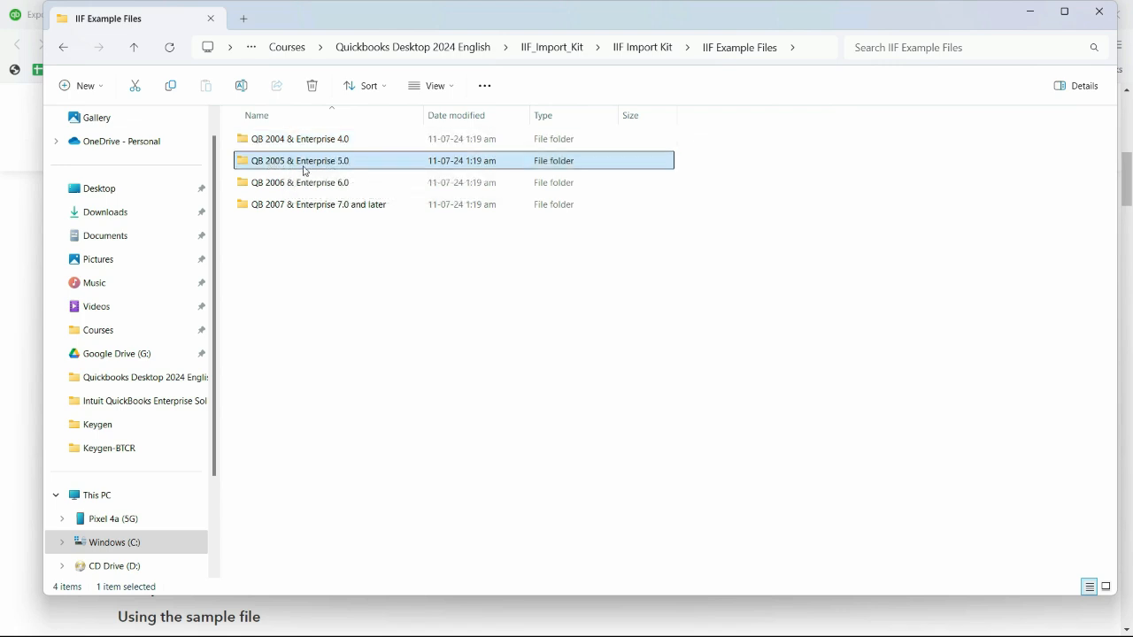
{"action": "left_click", "coordinate": [300, 189]}
{"action": "left_click", "coordinate": [305, 208]}
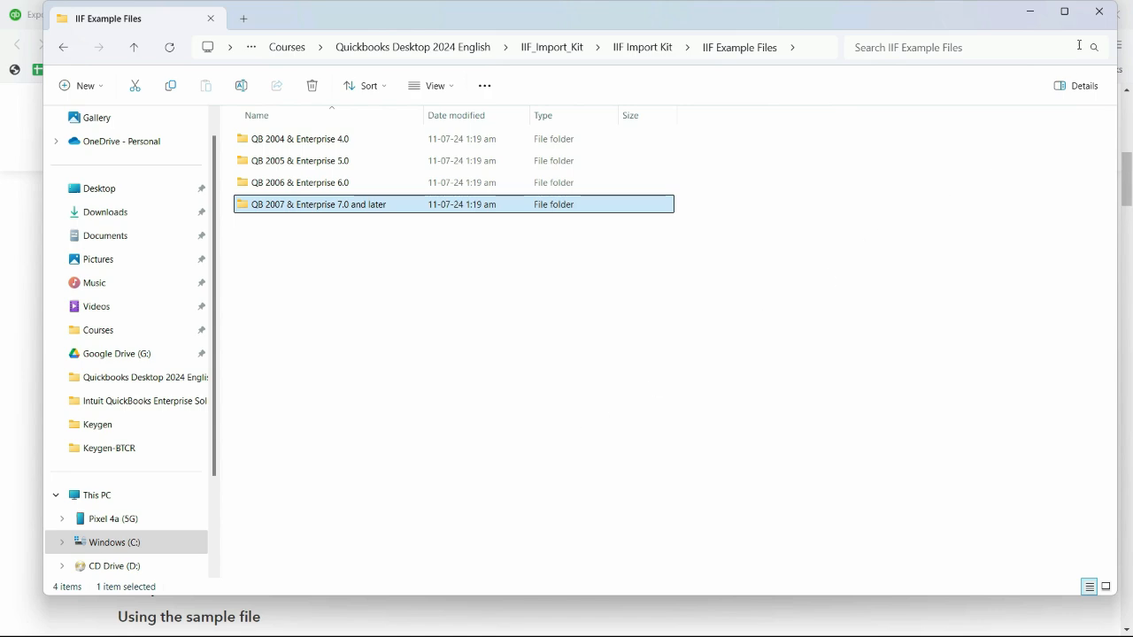
{"action": "left_click", "coordinate": [1099, 12]}
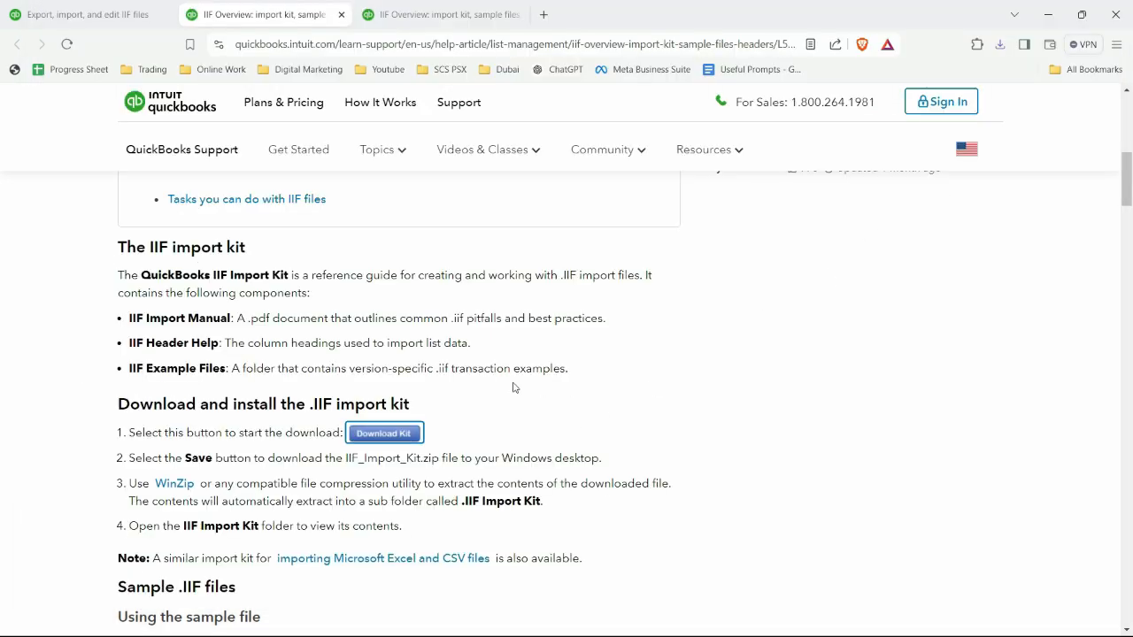
{"action": "scroll", "coordinate": [514, 388], "scroll_direction": "down", "scroll_amount": 2}
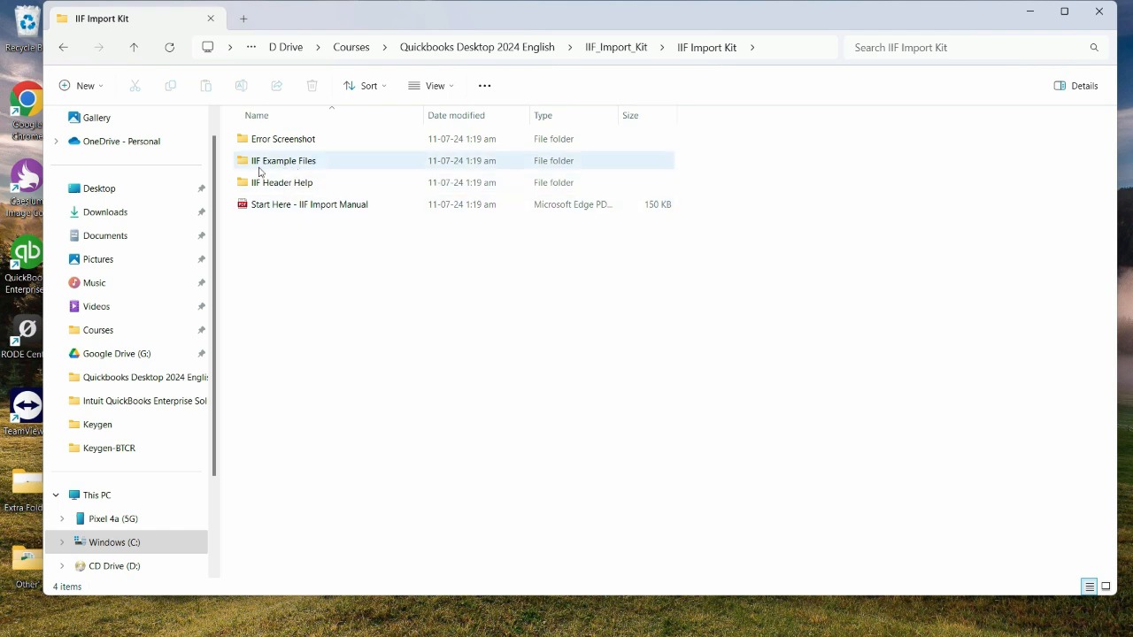
Copy the 2007 General Journal Entry file from the Journal Entry folder of QB 2007 & Enterprise 7.0 and later to the desktop.
{"action": "double_click", "coordinate": [276, 167]}
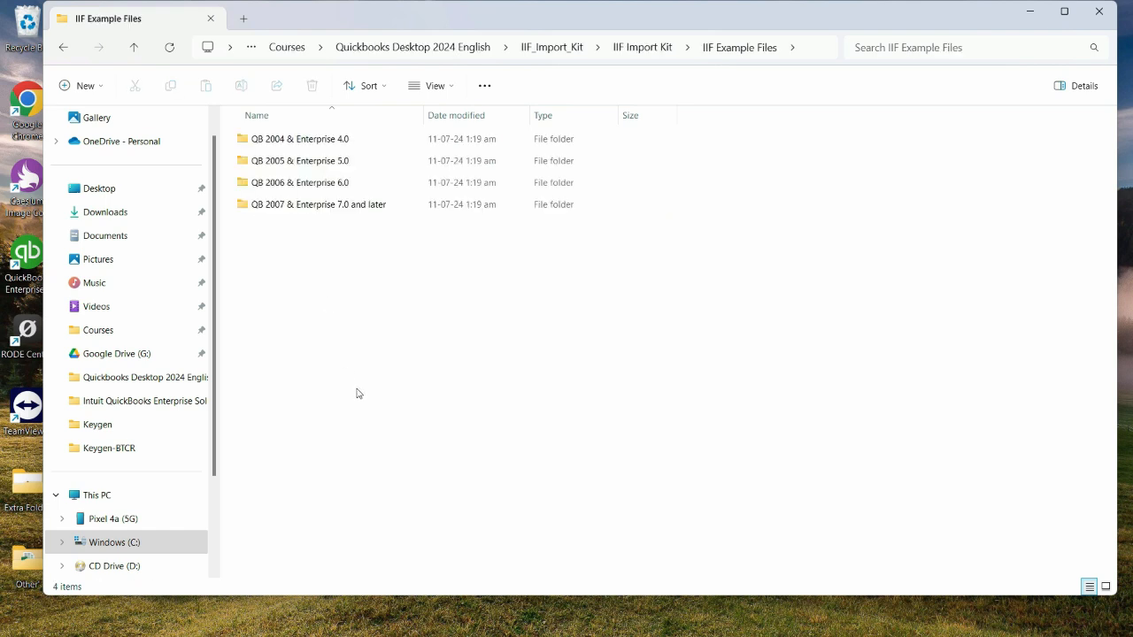
{"action": "left_click", "coordinate": [298, 206]}
{"action": "double_click", "coordinate": [294, 210]}
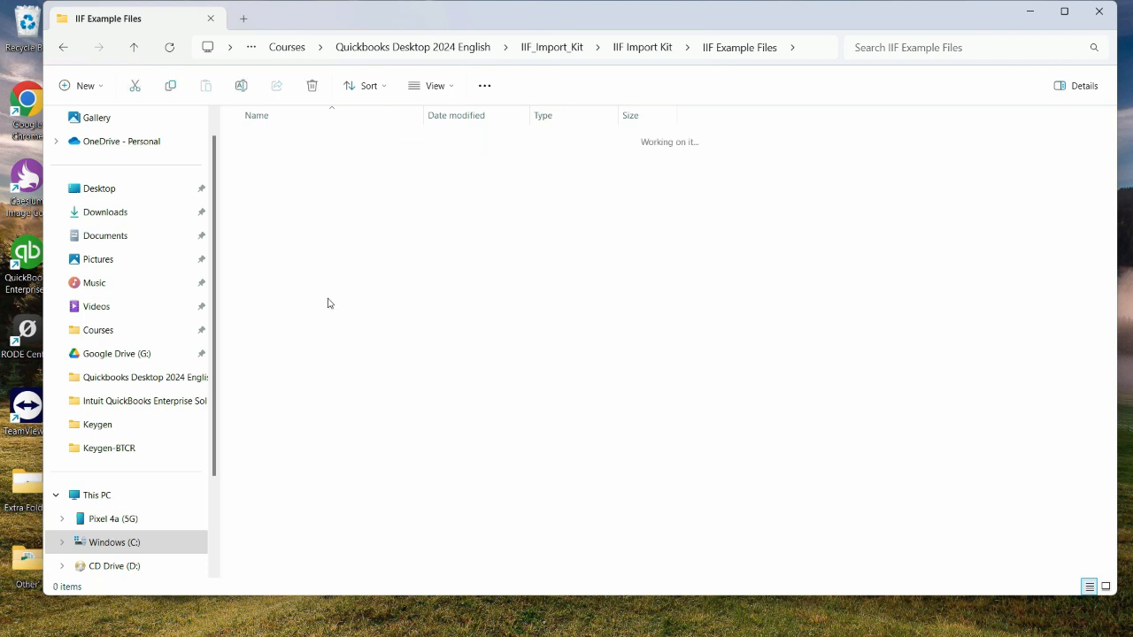
{"action": "double_click", "coordinate": [413, 294]}
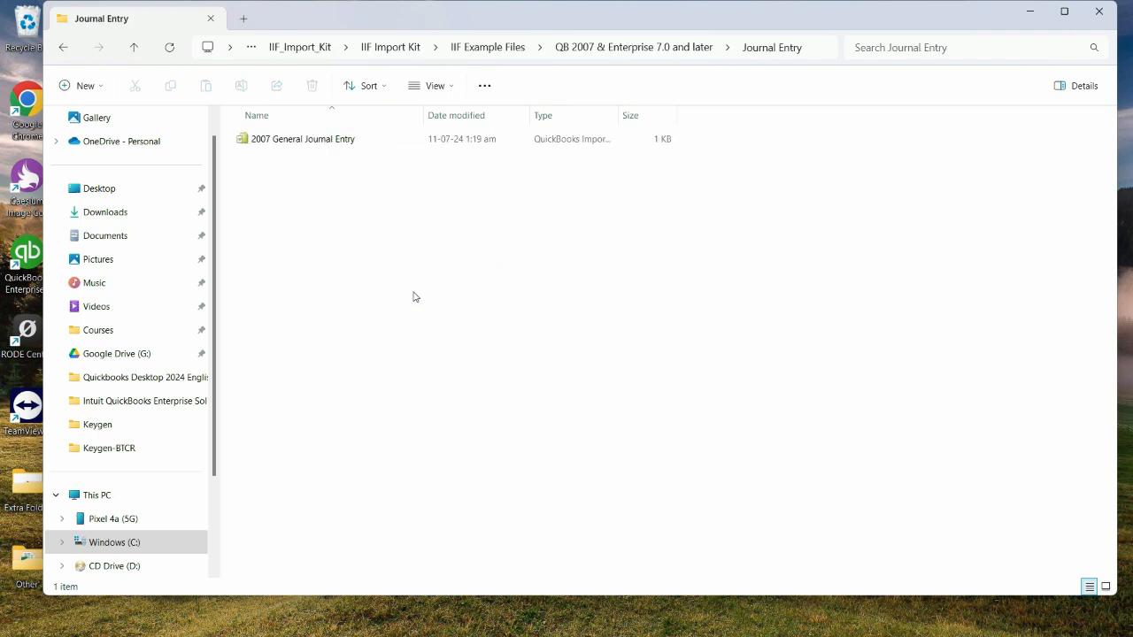
{"action": "left_click", "coordinate": [304, 146]}
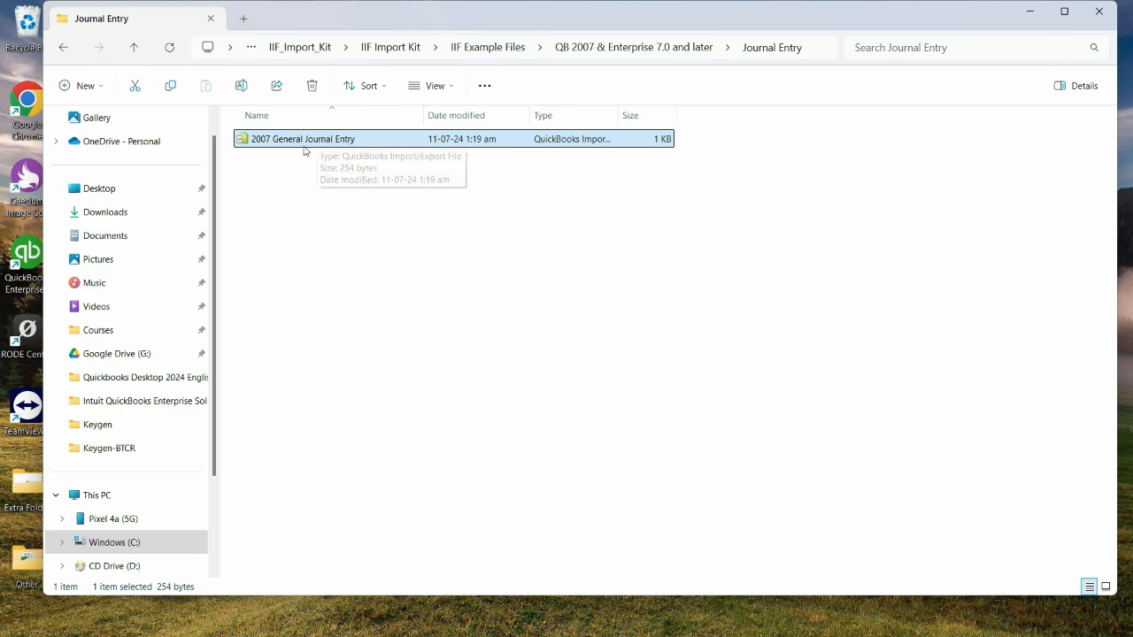
{"action": "key", "text": "super+d"}
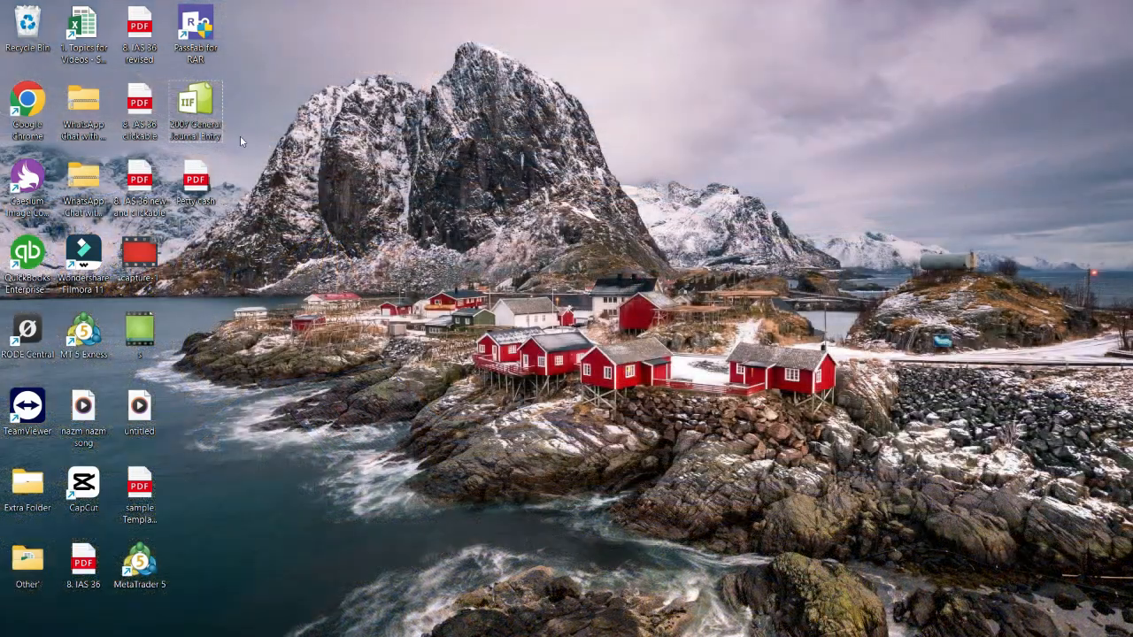
Open the desktop's 2007 General Journal Entry IIF file in Excel by showing All Files, and import it as delimited text with the default settings.
{"action": "left_click", "coordinate": [202, 113]}
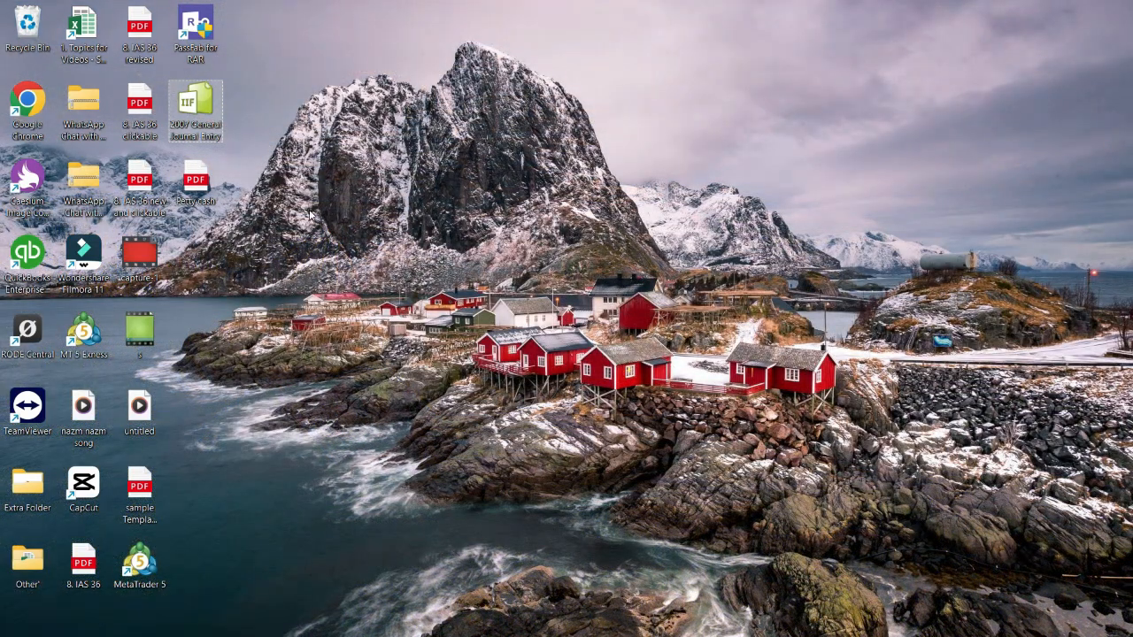
{"action": "double_click", "coordinate": [214, 127]}
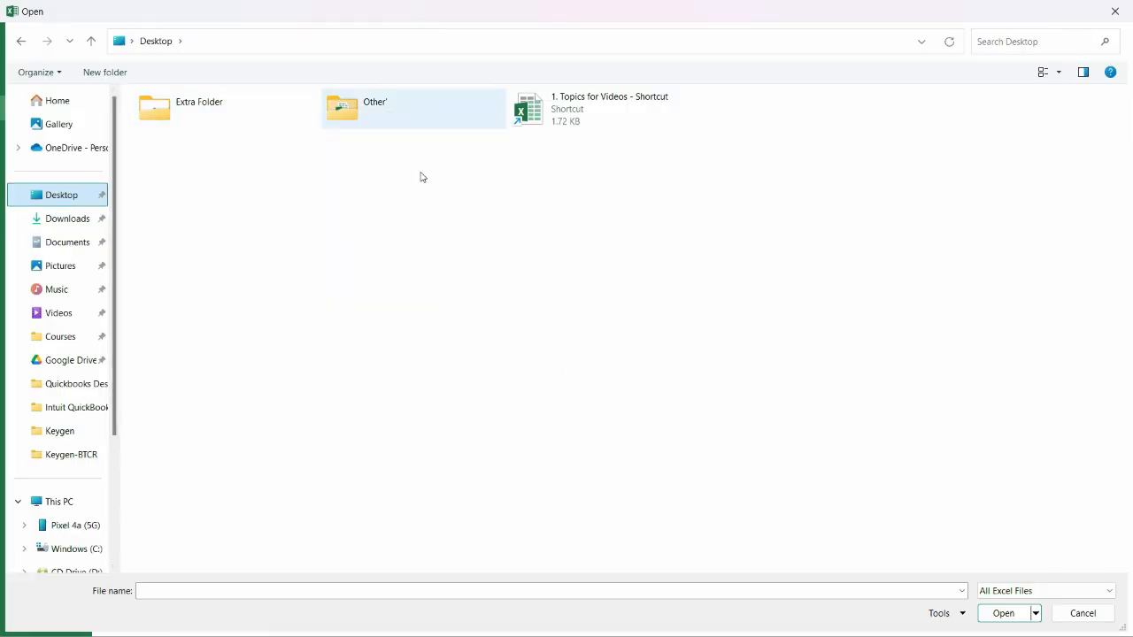
{"action": "left_click", "coordinate": [1054, 591]}
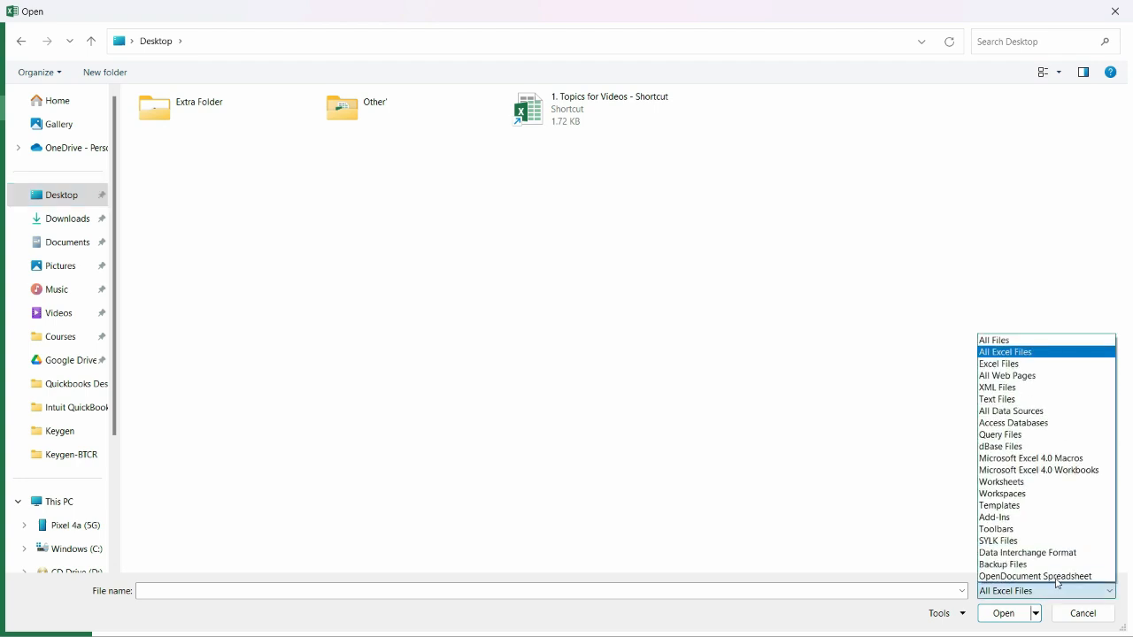
{"action": "left_click", "coordinate": [1083, 345]}
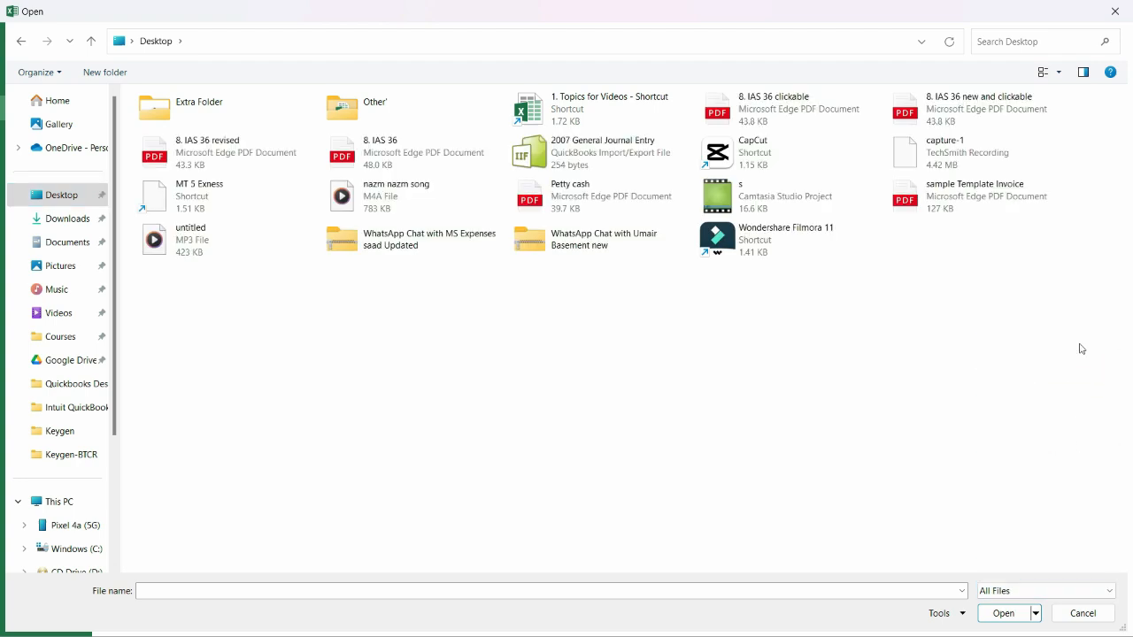
{"action": "left_click", "coordinate": [600, 156]}
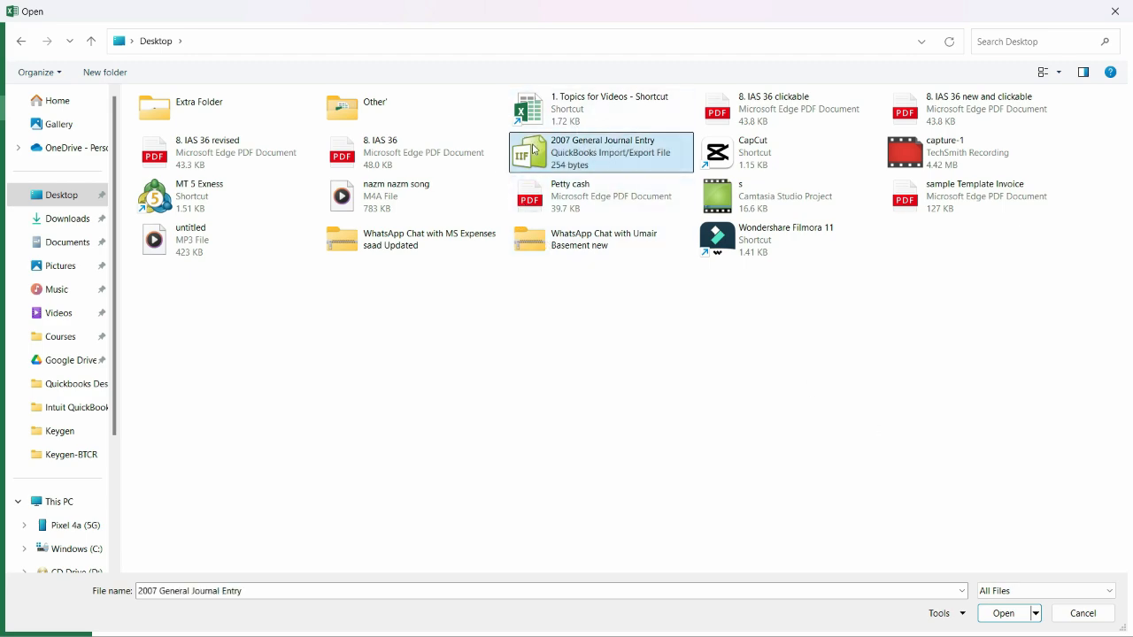
{"action": "left_click", "coordinate": [982, 613]}
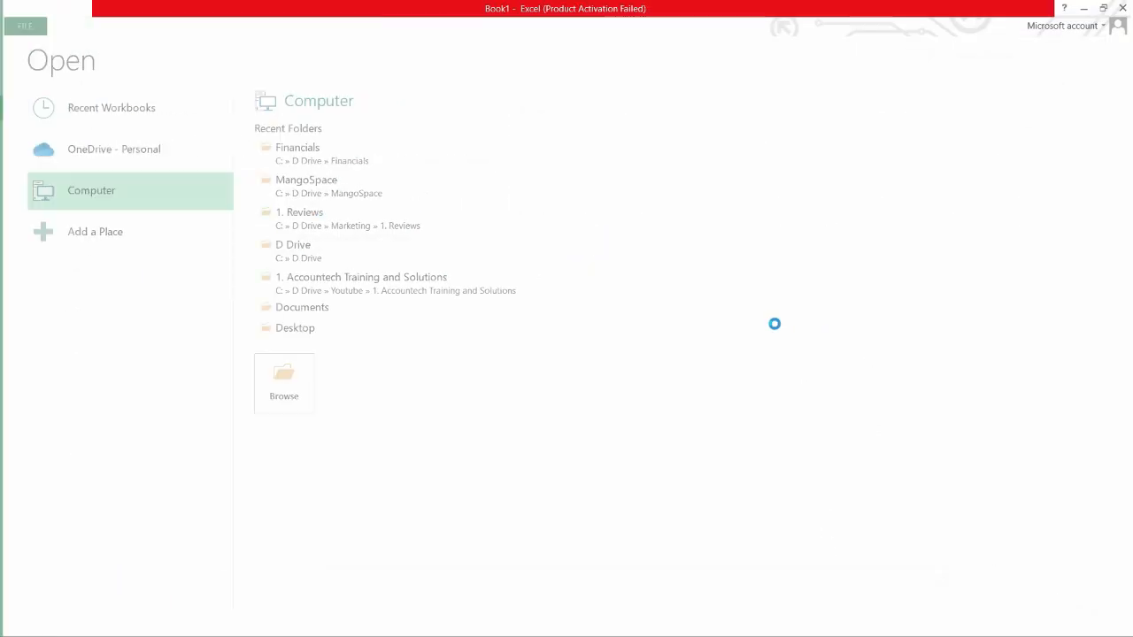
{"action": "left_click_drag", "start_coordinate": [515, 121], "coordinate": [509, 120]}
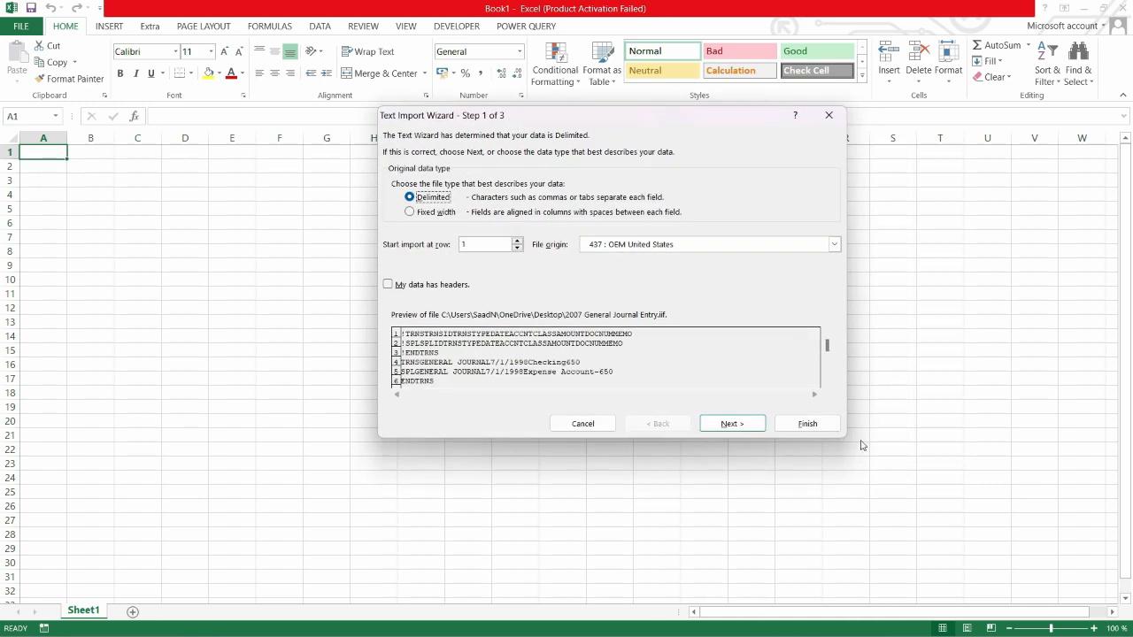
{"action": "left_click", "coordinate": [807, 424]}
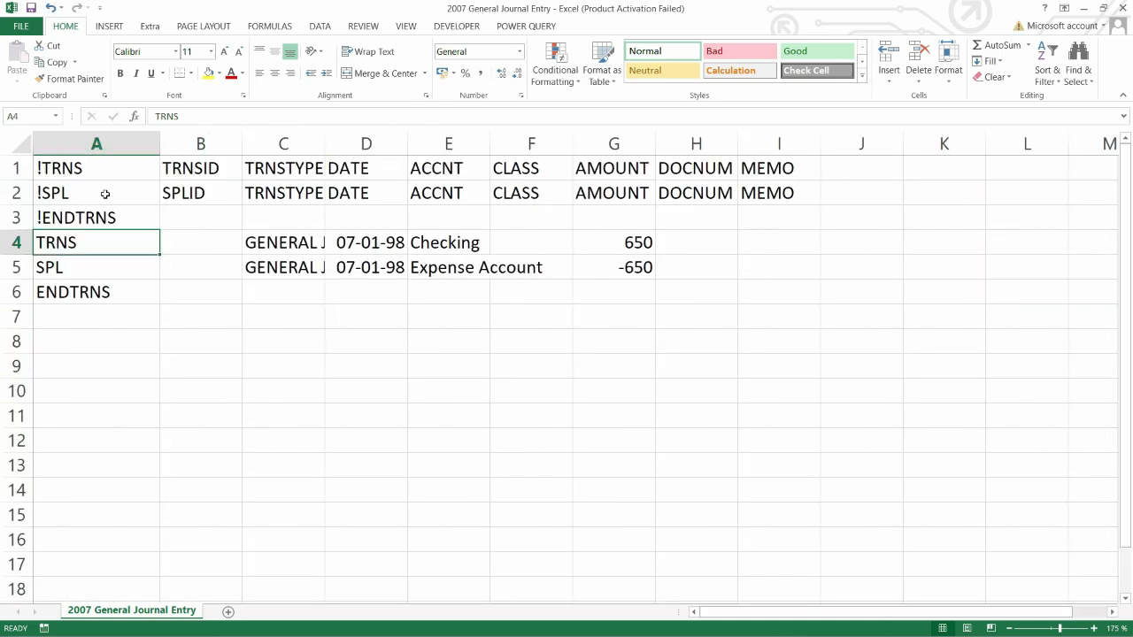
Examine the three header rows and the TRNS line of the general journal entry template.
{"action": "left_click", "coordinate": [74, 170]}
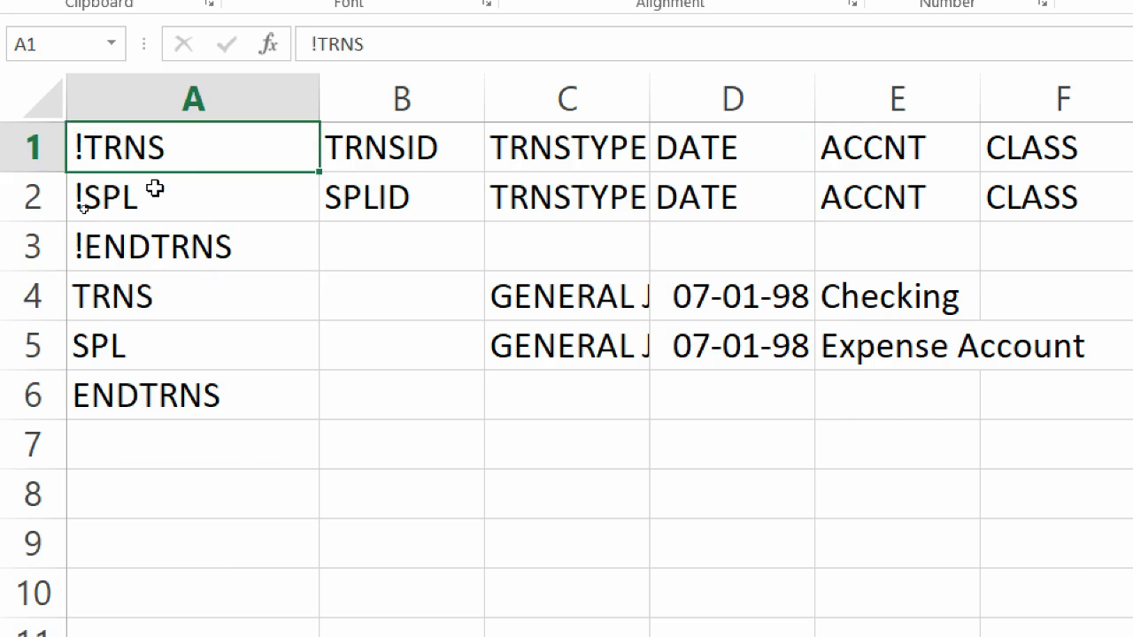
{"action": "left_click", "coordinate": [248, 245]}
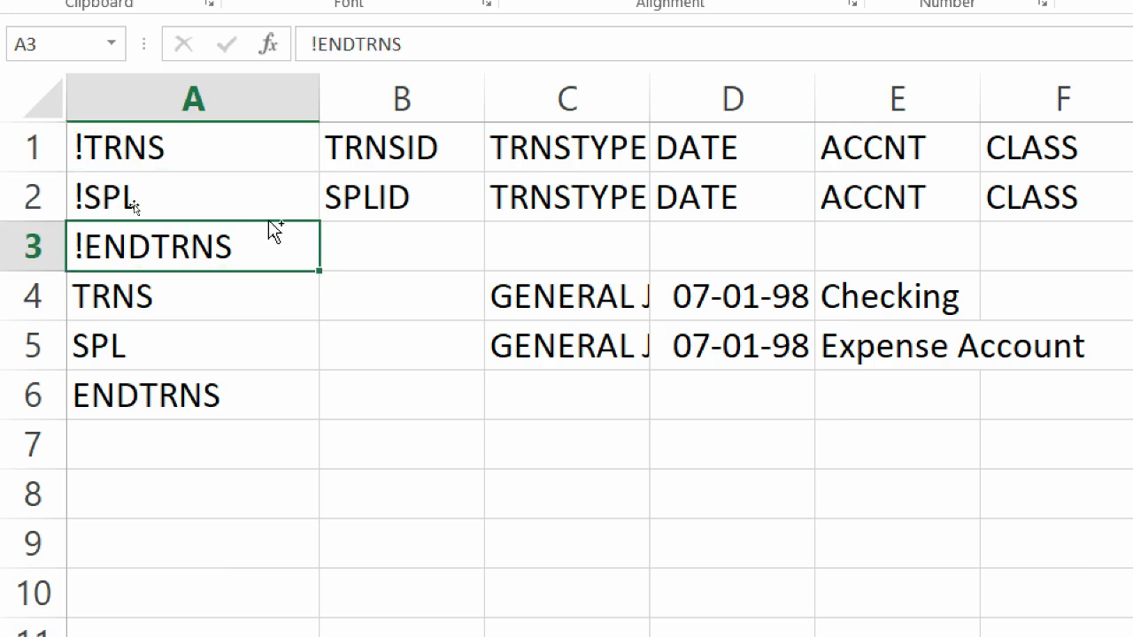
{"action": "left_click_drag", "start_coordinate": [155, 164], "coordinate": [782, 217]}
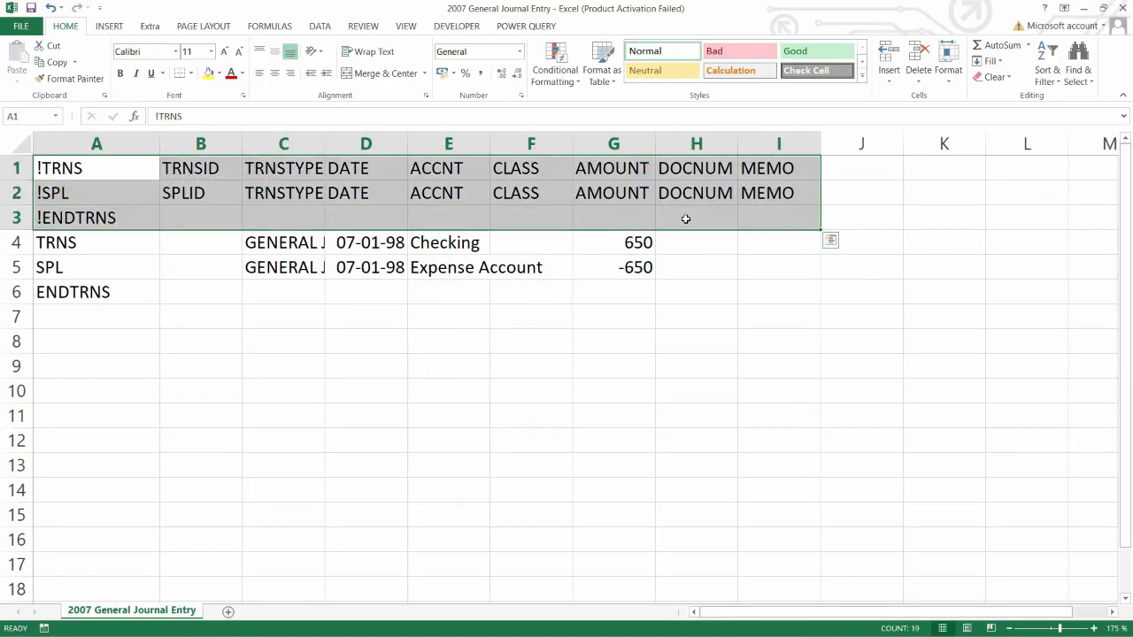
{"action": "left_click", "coordinate": [71, 241]}
{"action": "key", "text": "Right"}
{"action": "key", "text": "Right"}
{"action": "key", "text": "Left"}
{"action": "key", "text": "Left"}
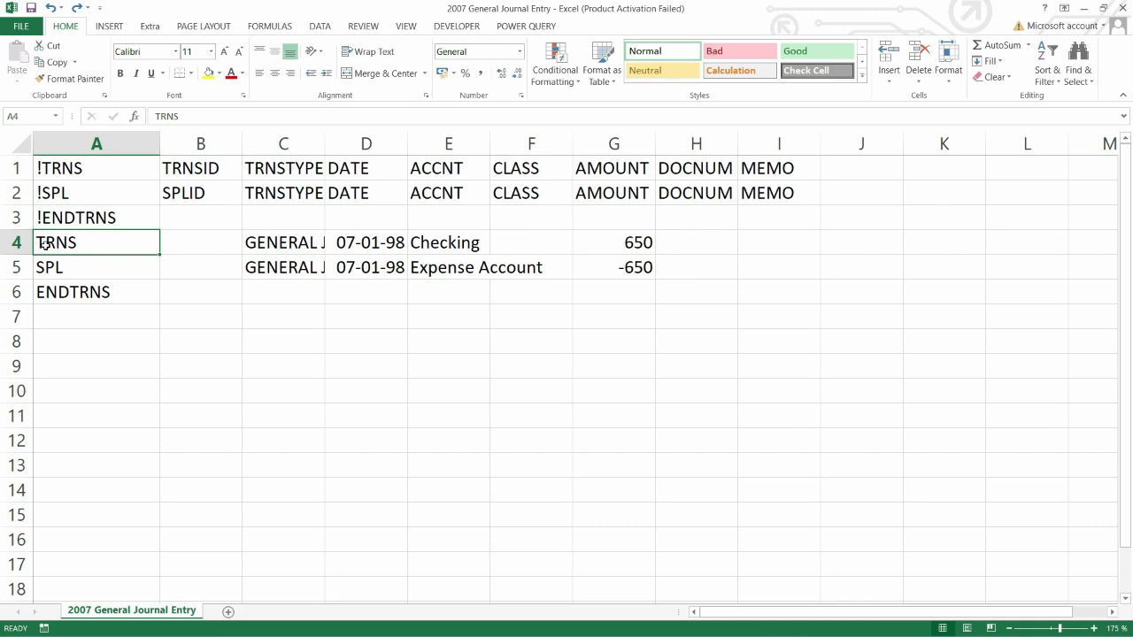
Review the transaction type, date, account and positive and negative amounts in the template's sample entry.
{"action": "left_click", "coordinate": [314, 246]}
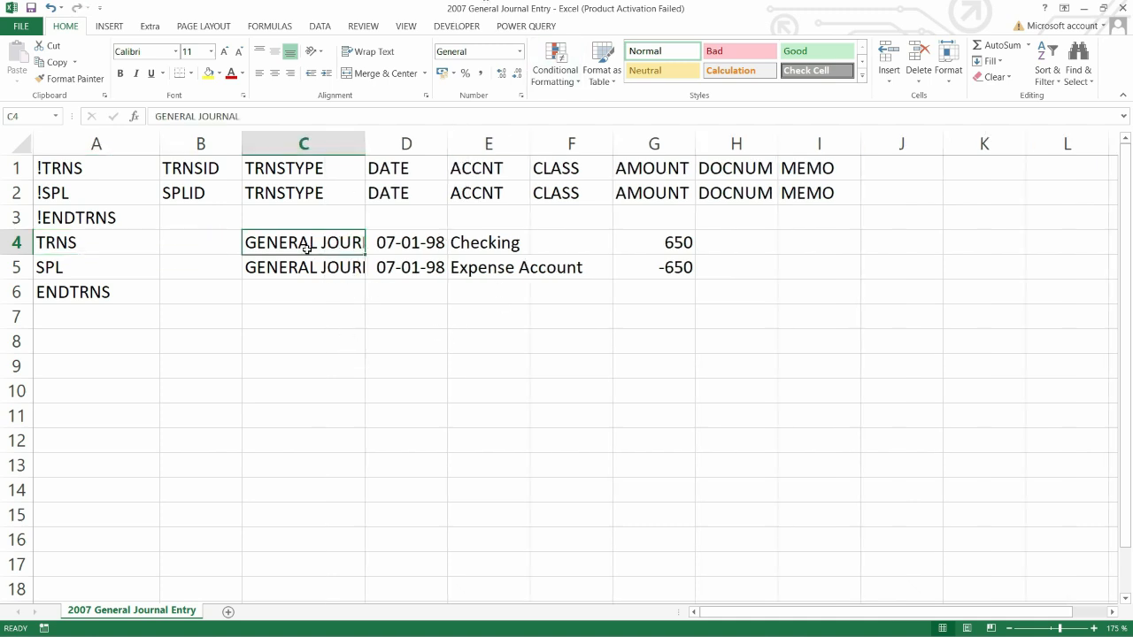
{"action": "left_click", "coordinate": [404, 253]}
{"action": "left_click", "coordinate": [467, 252]}
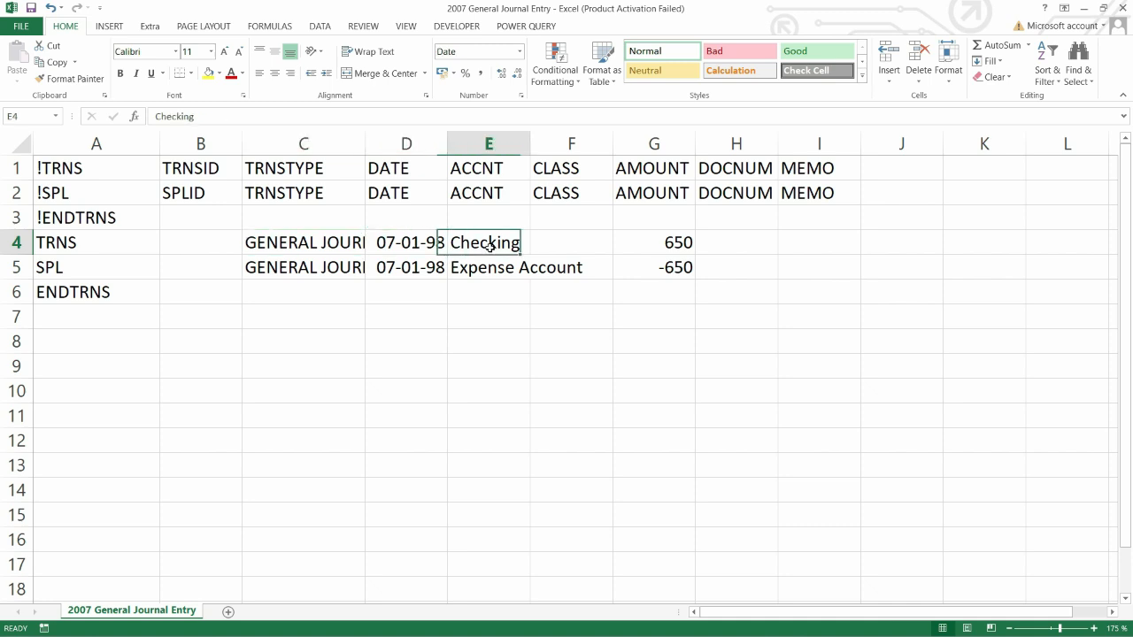
{"action": "left_click", "coordinate": [688, 245]}
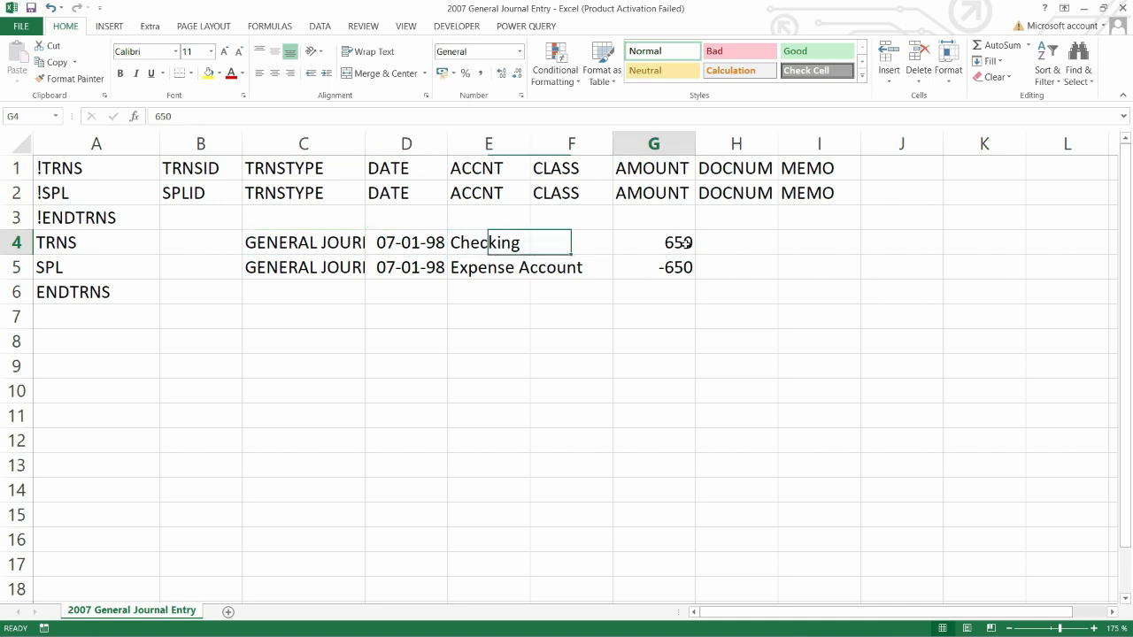
{"action": "left_click", "coordinate": [683, 268]}
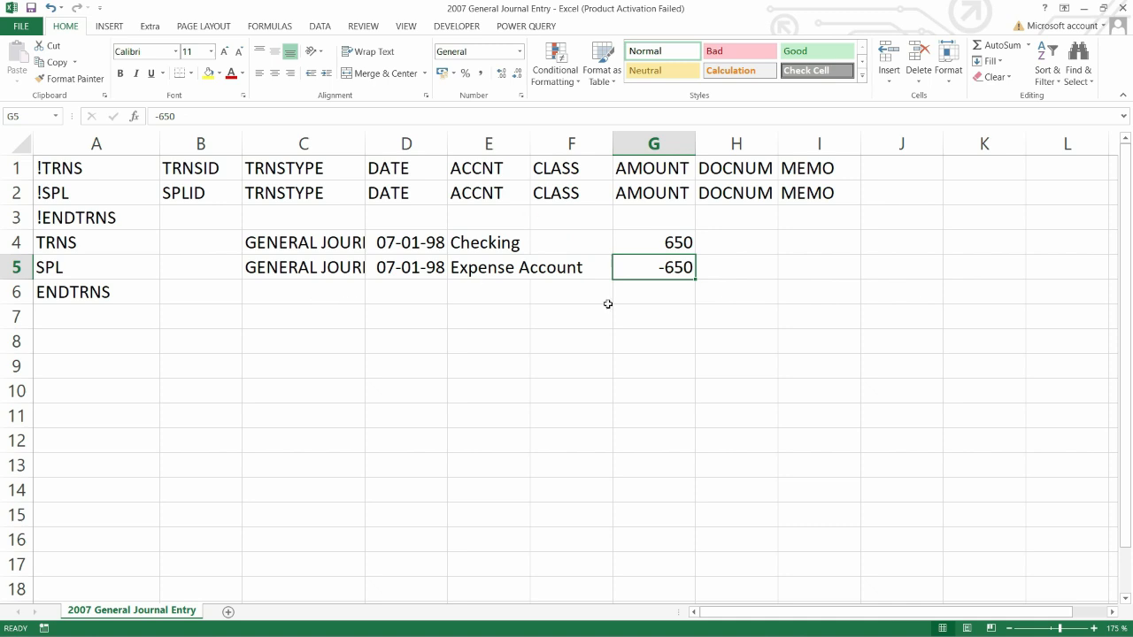
{"action": "left_click", "coordinate": [315, 248]}
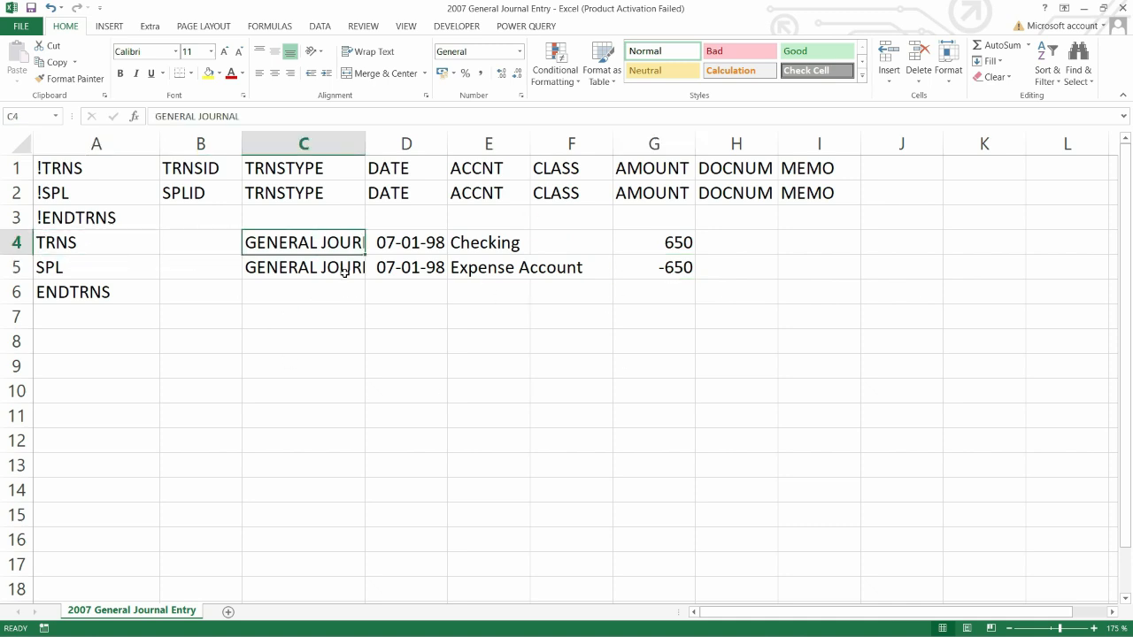
Set the date in the TRNS row to 31-01-24.
{"action": "left_click", "coordinate": [374, 245]}
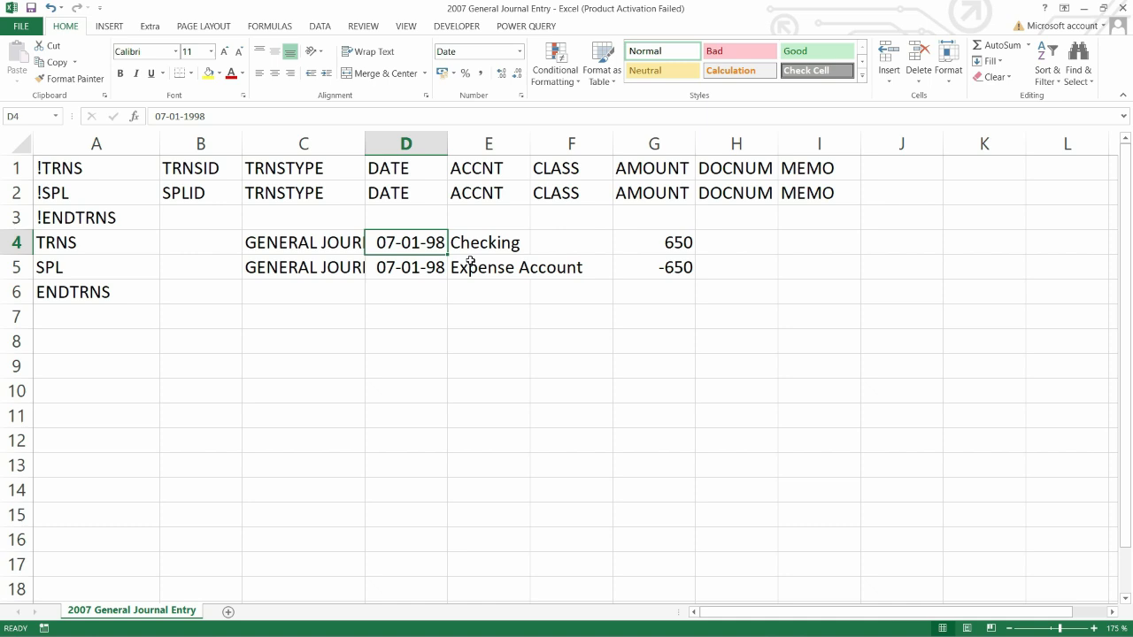
{"action": "type", "text": "31-01-"}
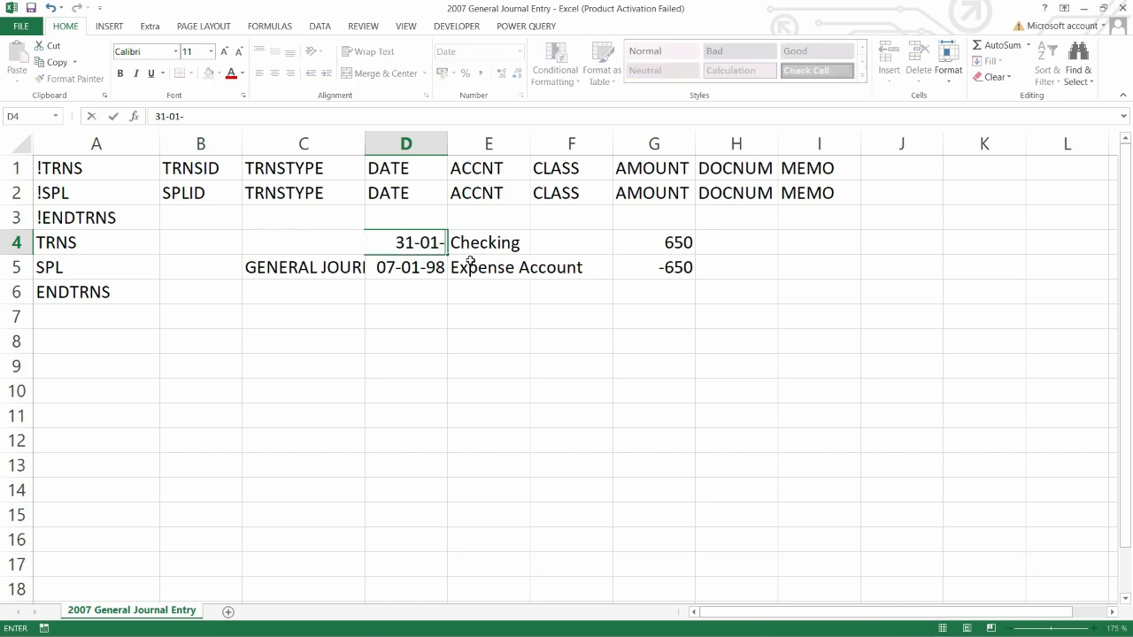
{"action": "type", "text": "24"}
{"action": "key", "text": "Tab"}
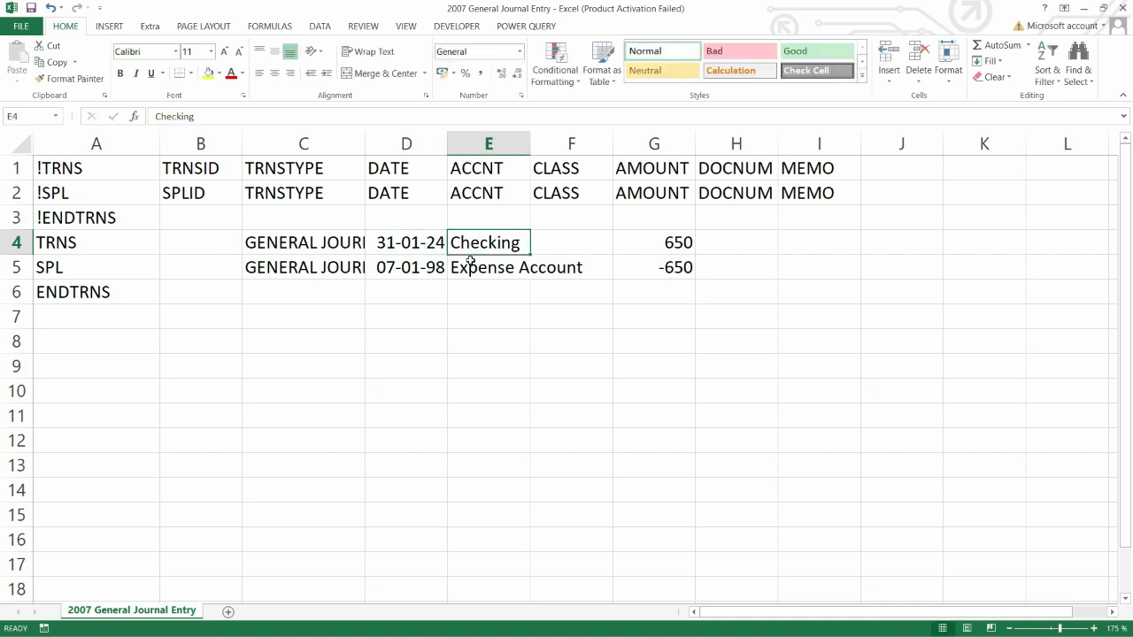
Set the TRNS row's account to Rent Expense and its amount to 15000.
{"action": "type", "text": "Reny"}
{"action": "key", "text": "BackSpace"}
{"action": "type", "text": "t Es"}
{"action": "type", "text": "se"}
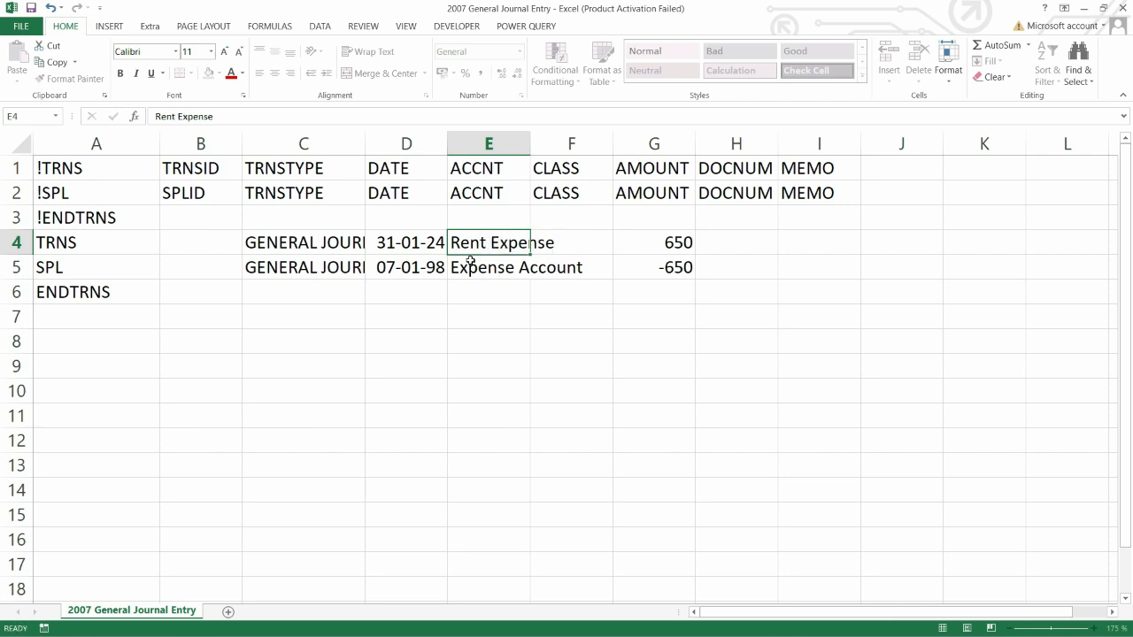
{"action": "key", "text": "Tab"}
{"action": "key", "text": "Tab"}
{"action": "type", "text": "15000"}
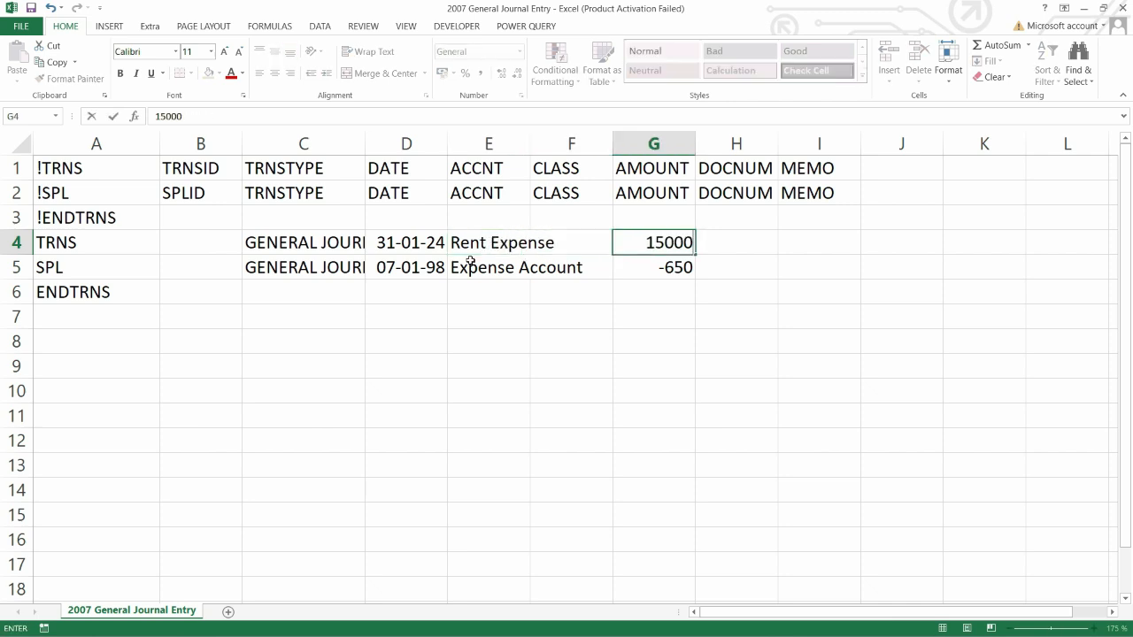
{"action": "key", "text": "Tab"}
Set the date in the SPL row to 31-01-24.
{"action": "key", "text": "Return"}
{"action": "key", "text": "Delete"}
{"action": "type", "text": "31-01-24"}
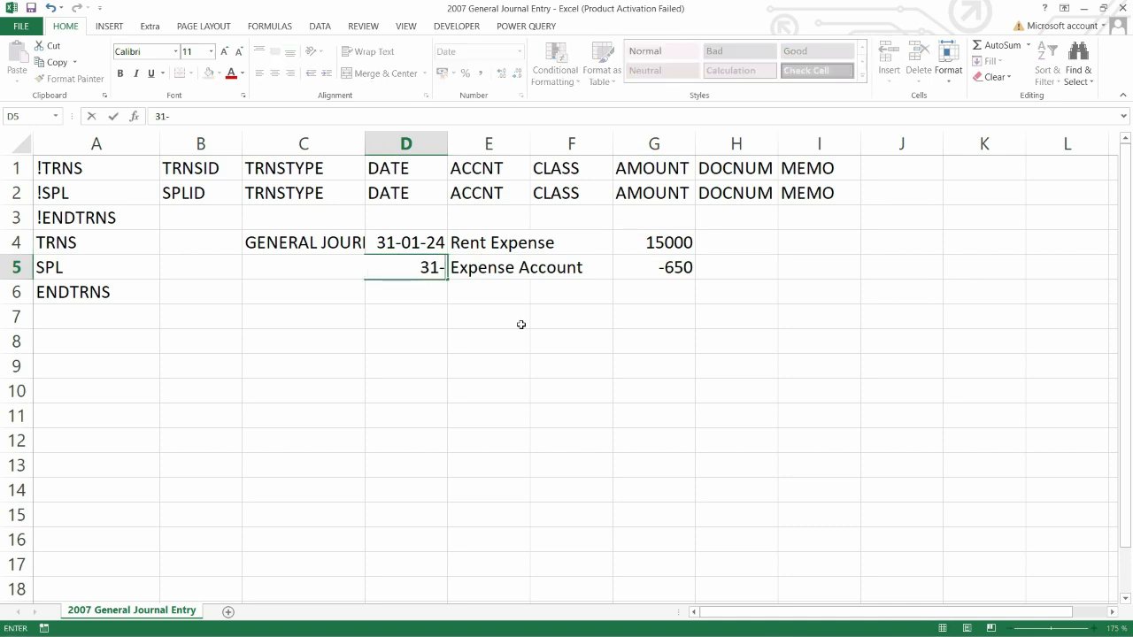
{"action": "key", "text": "Tab"}
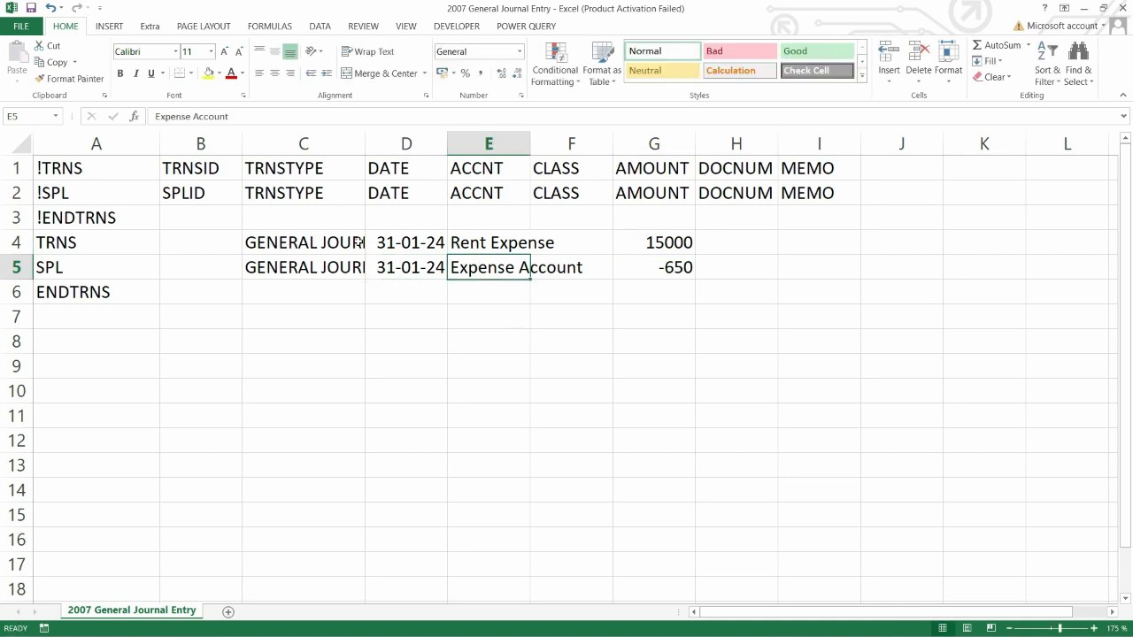
Compare the dates of both entry lines and set the SPL row's account to Cash.
{"action": "left_click", "coordinate": [405, 245]}
{"action": "left_click", "coordinate": [406, 267]}
{"action": "left_click", "coordinate": [493, 246]}
{"action": "left_click", "coordinate": [497, 270]}
{"action": "type", "text": "Cash"}
{"action": "key", "text": "Tab"}
Set the SPL row's amount to -15000 and check it against the TRNS row's amount.
{"action": "key", "text": "Tab"}
{"action": "type", "text": "1"}
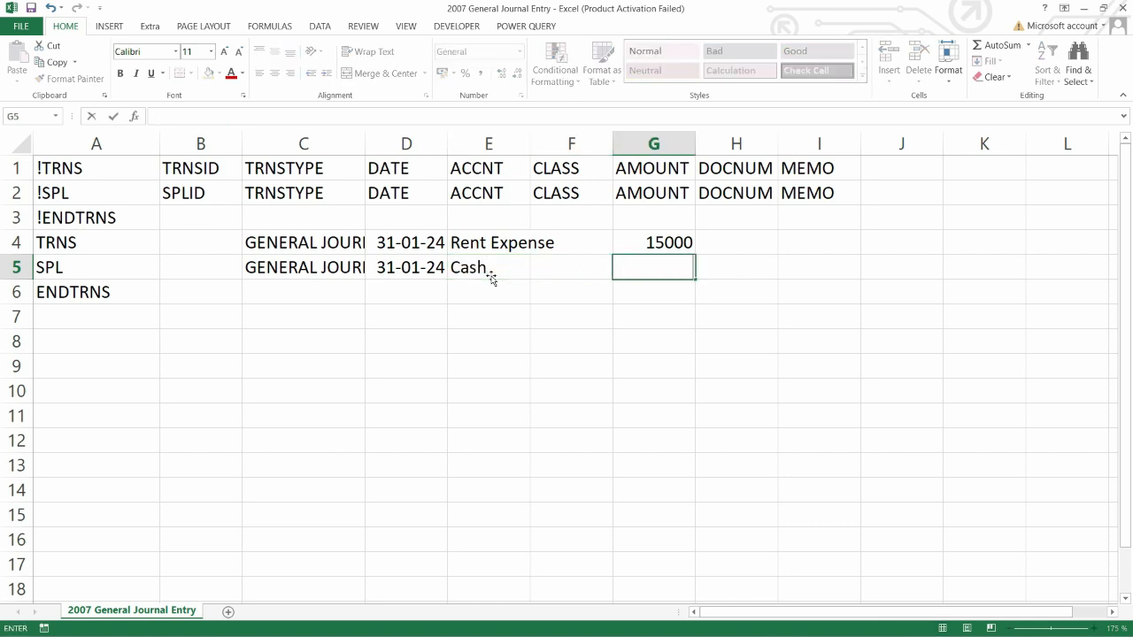
{"action": "key", "text": "Escape"}
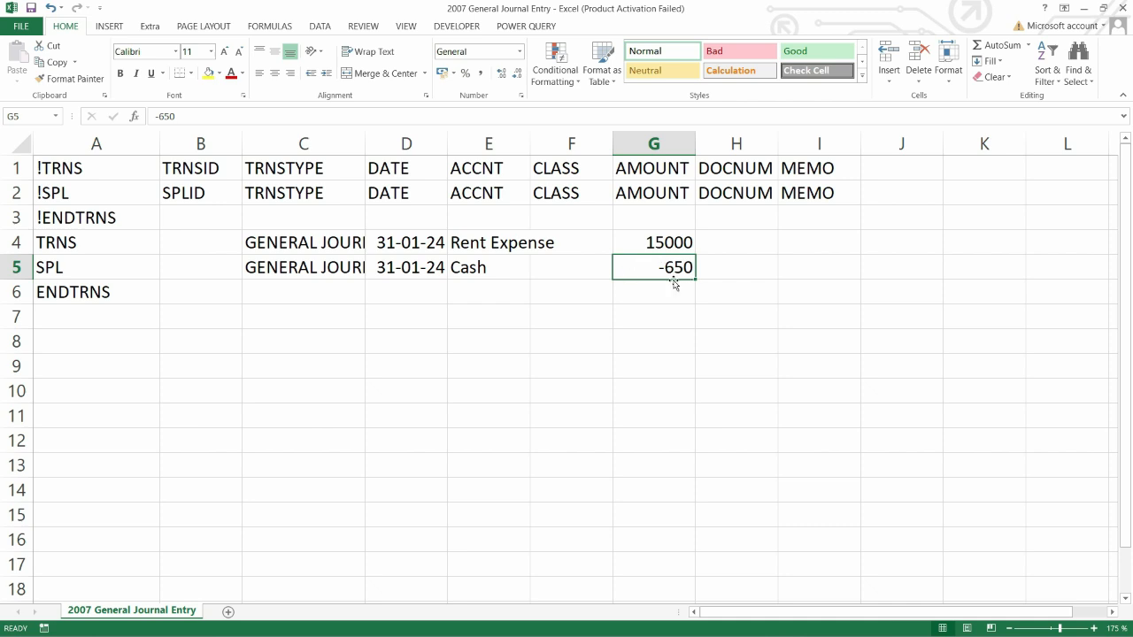
{"action": "key", "text": "F8"}
{"action": "key", "text": "Right"}
{"action": "key", "text": "Right"}
{"action": "key", "text": "Left"}
{"action": "key", "text": "Left"}
{"action": "key", "text": "F8"}
{"action": "type", "text": "-15000"}
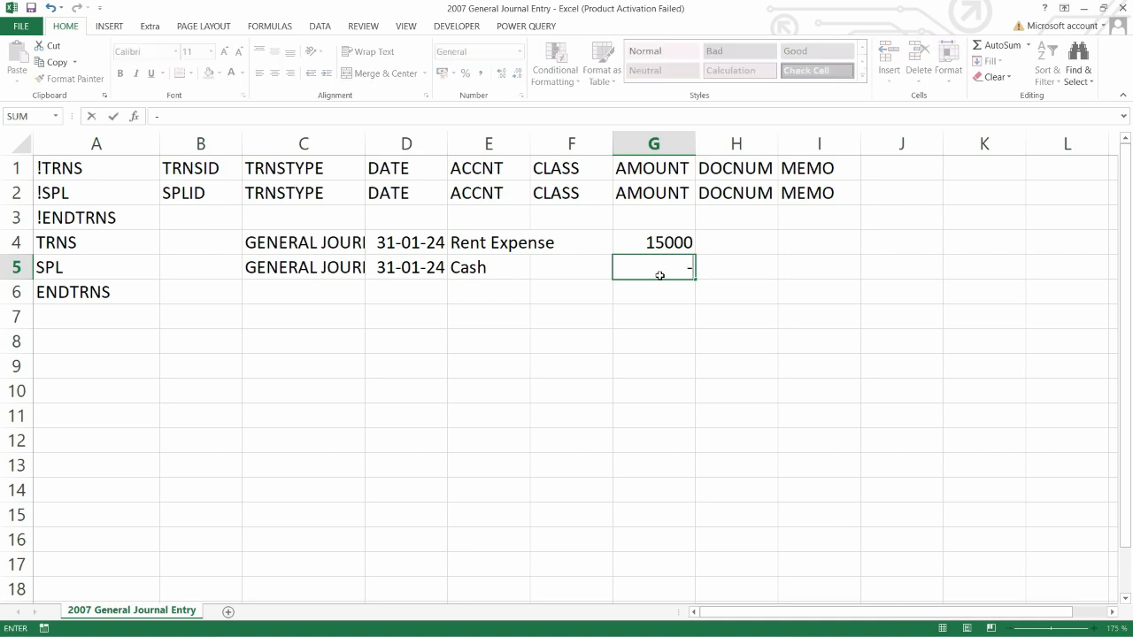
{"action": "key", "text": "Return"}
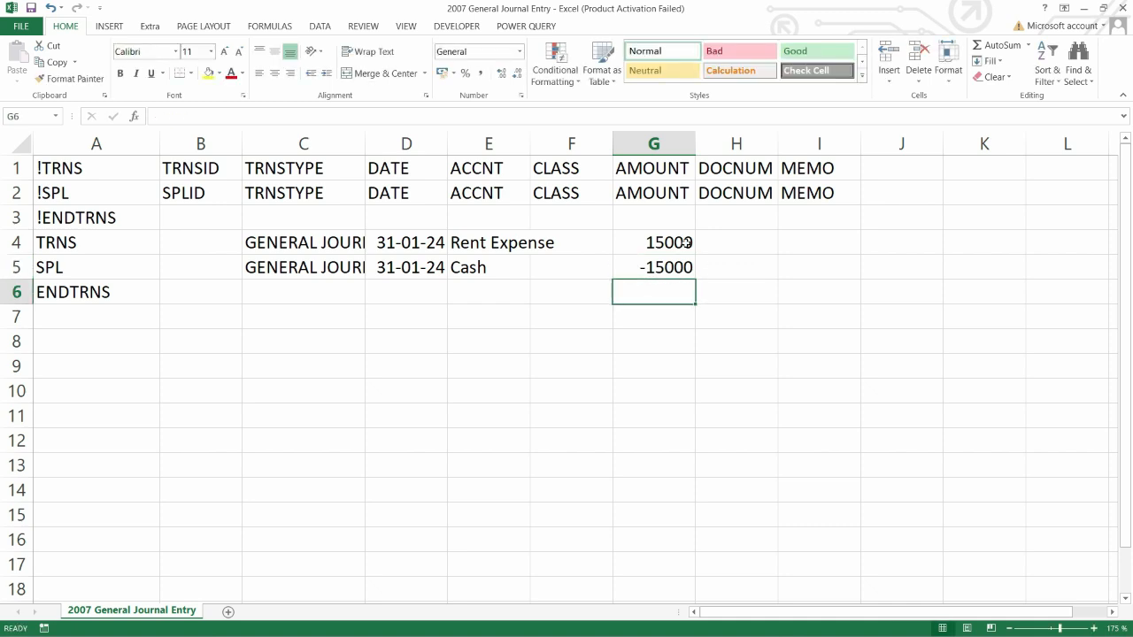
{"action": "left_click", "coordinate": [686, 243]}
{"action": "left_click", "coordinate": [668, 274]}
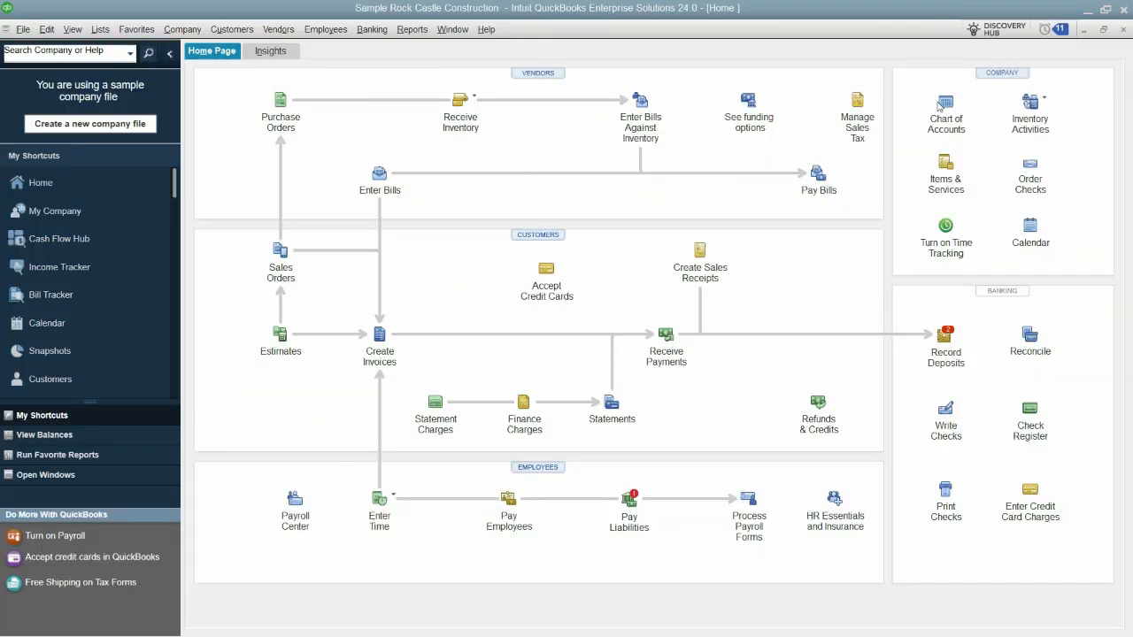
Switch to QuickBooks, find the 63900 Rent account in the chart of accounts, and open it for editing.
{"action": "left_click", "coordinate": [943, 106]}
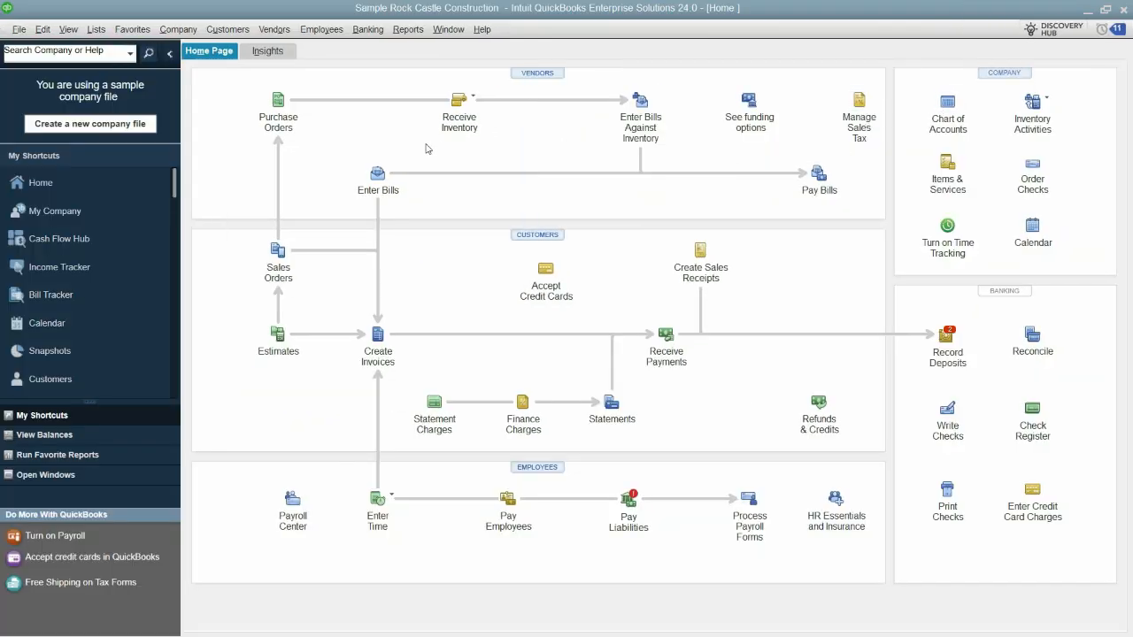
{"action": "left_click", "coordinate": [282, 113]}
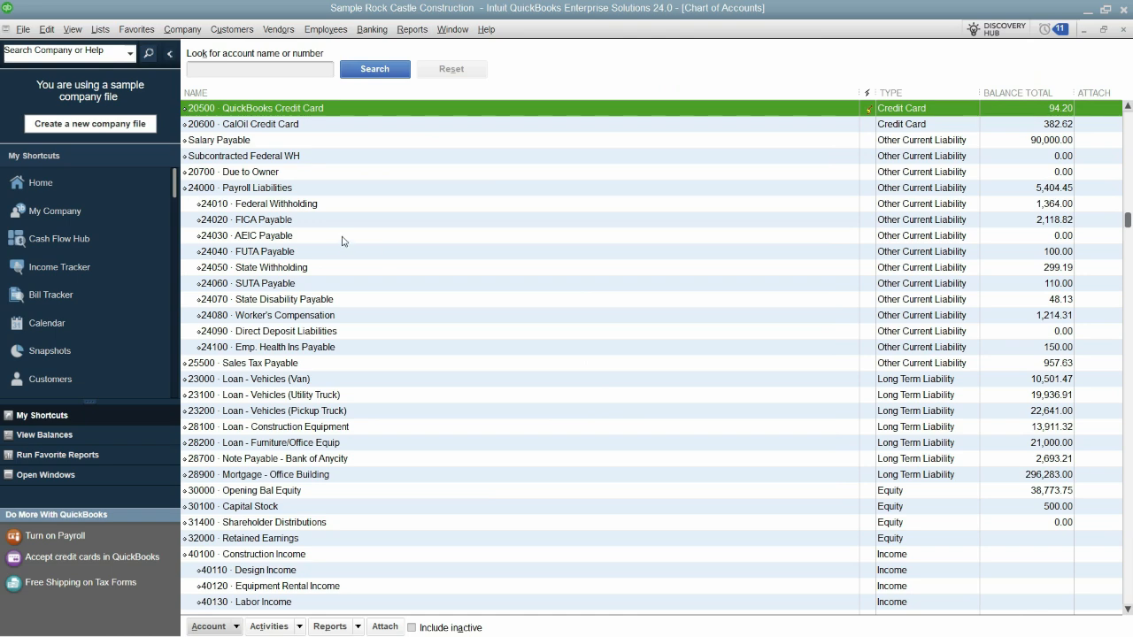
{"action": "scroll", "coordinate": [402, 258], "scroll_direction": "up", "scroll_amount": 6}
{"action": "left_click", "coordinate": [290, 210]}
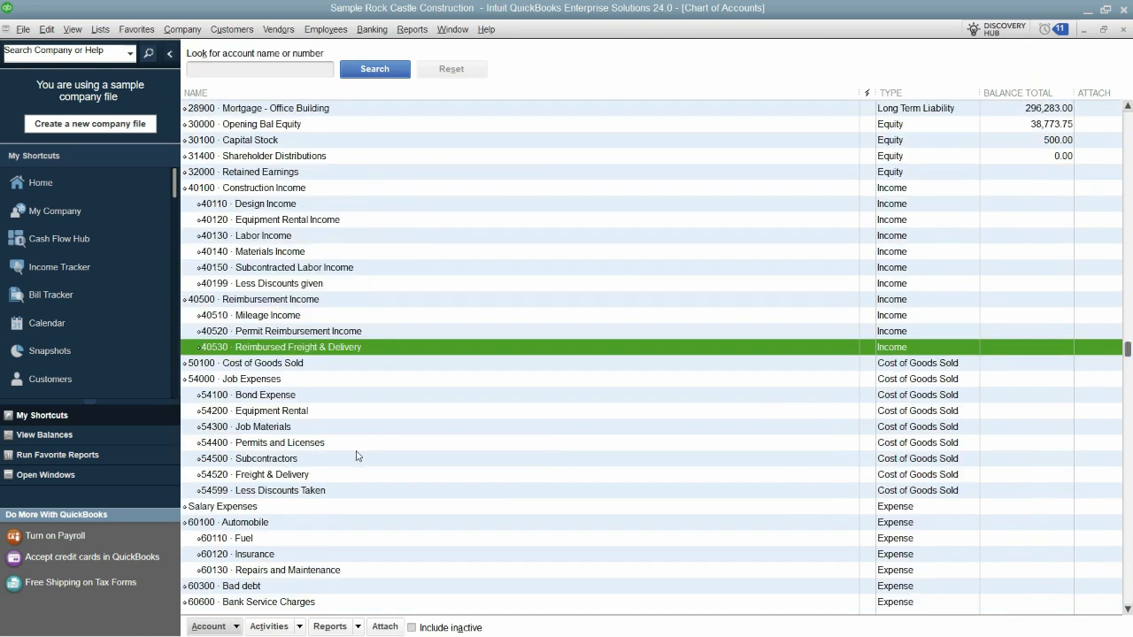
{"action": "key", "text": "Up"}
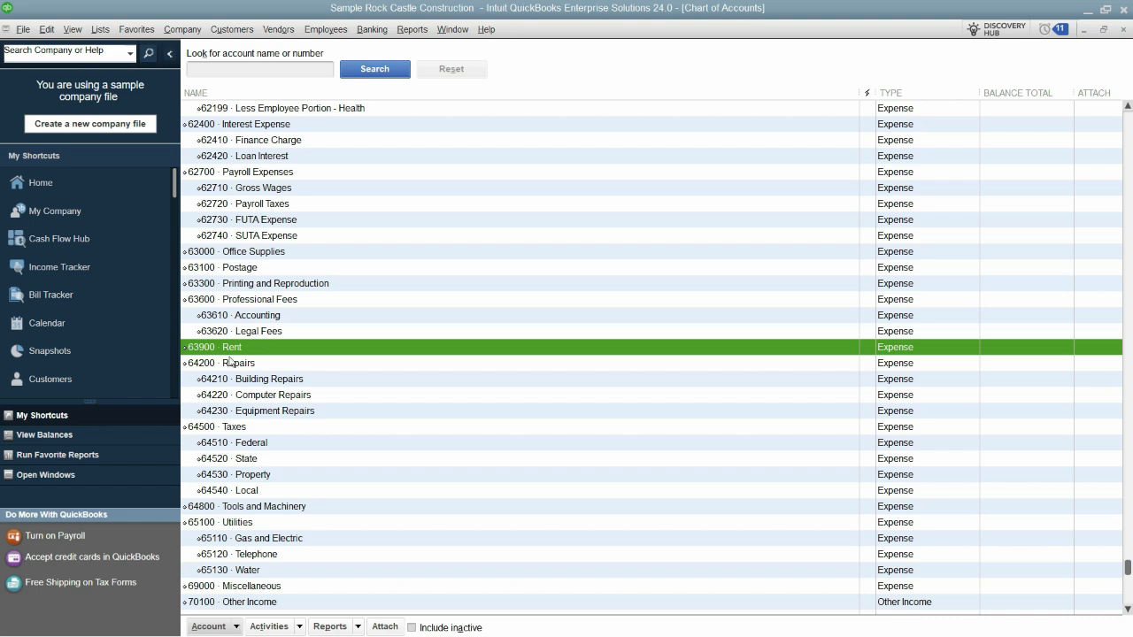
{"action": "right_click", "coordinate": [246, 351]}
{"action": "left_click", "coordinate": [284, 406]}
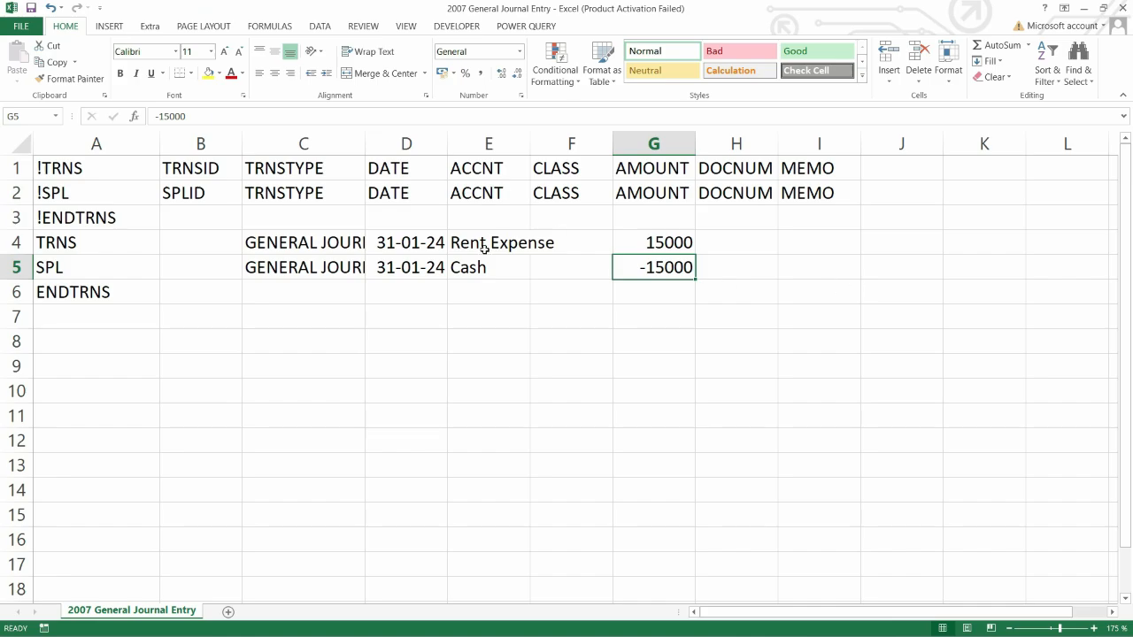
Rename the QuickBooks Rent account as Rent Expense, using the account name copied from the Excel entry, and save it.
{"action": "left_click", "coordinate": [496, 243]}
{"action": "key", "text": "ctrl+c"}
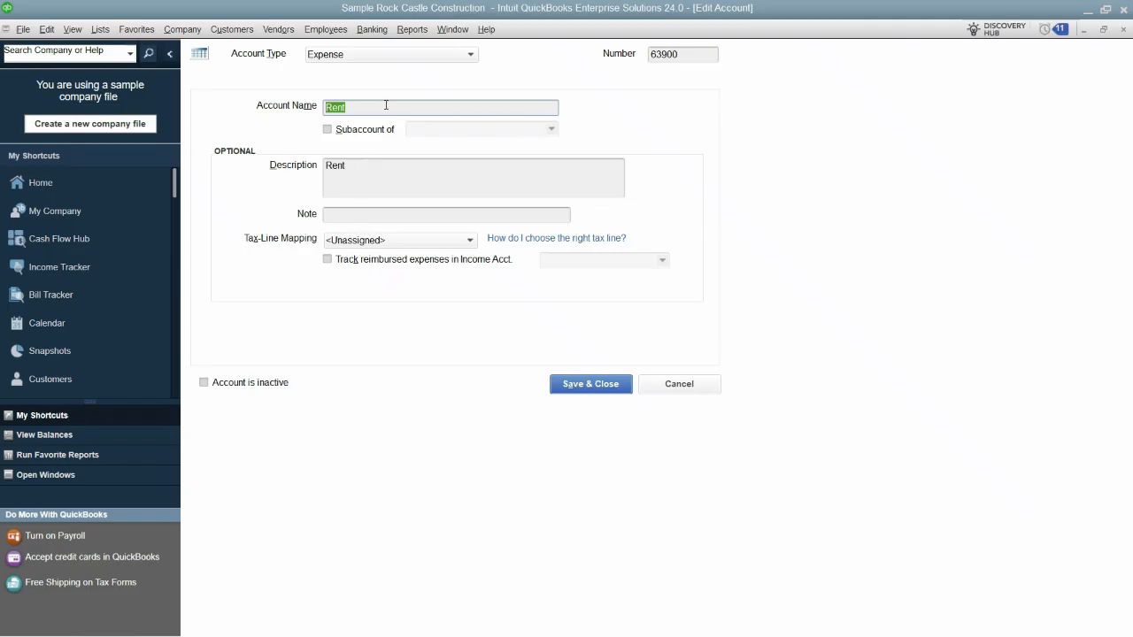
{"action": "key", "text": "ctrl+v"}
{"action": "left_click", "coordinate": [591, 384]}
Search the chart of accounts for cash.
{"action": "scroll", "coordinate": [370, 215], "scroll_direction": "up", "scroll_amount": 20}
{"action": "left_click", "coordinate": [234, 71]}
{"action": "type", "text": "cas"}
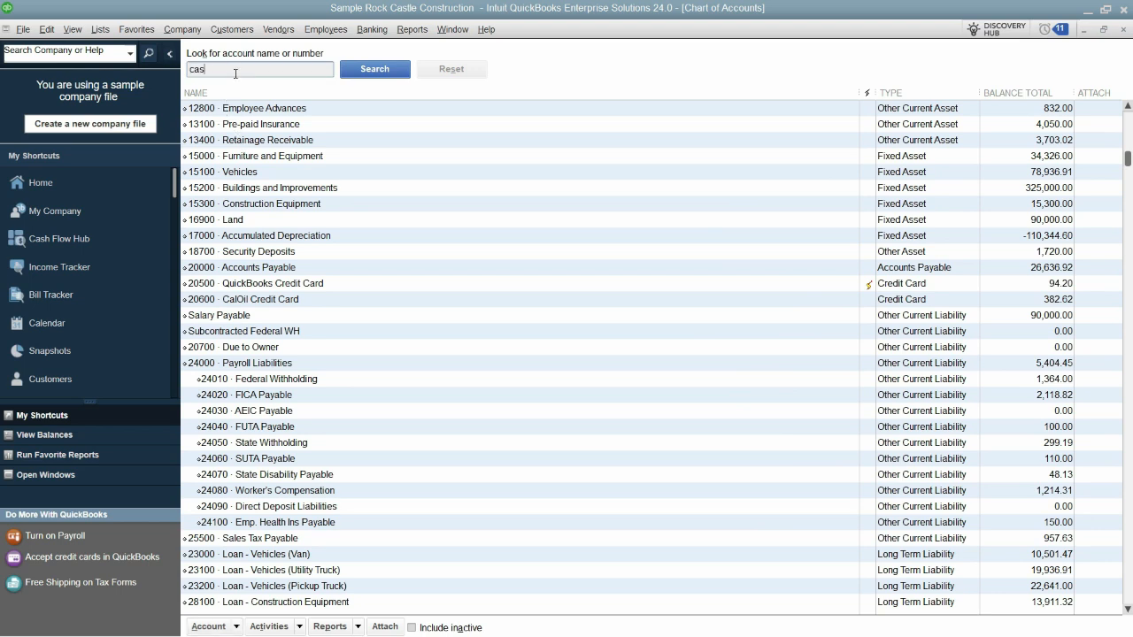
{"action": "type", "text": "h"}
{"action": "key", "text": "Return"}
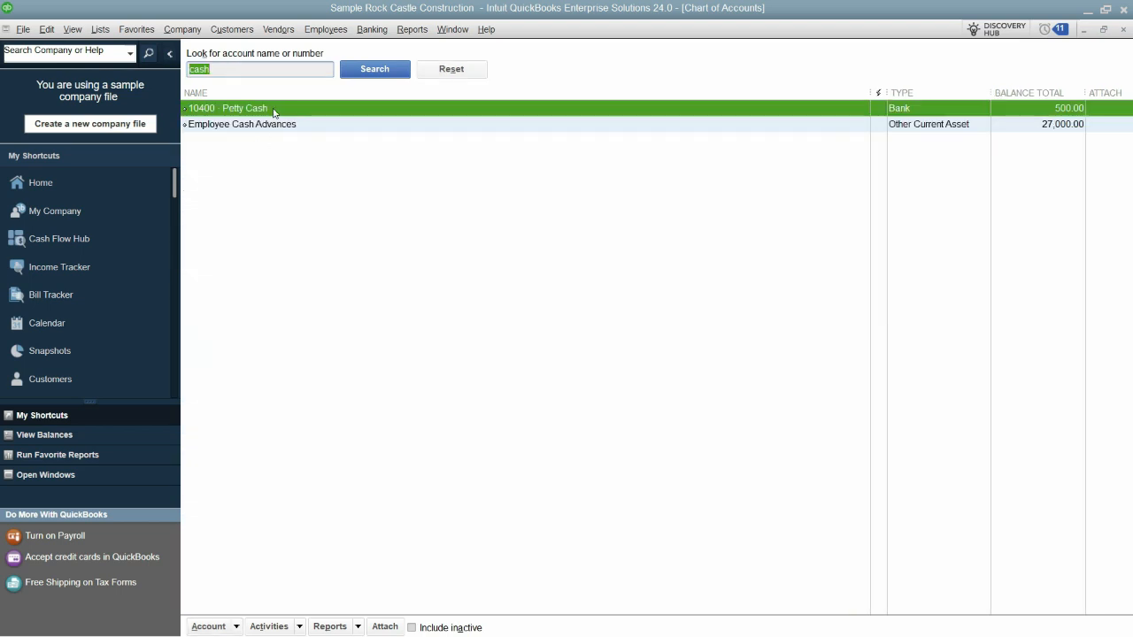
Create a Bank account named Cash in QuickBooks, decline the bank feed setup, and return to the Excel journal entry.
{"action": "right_click", "coordinate": [273, 111]}
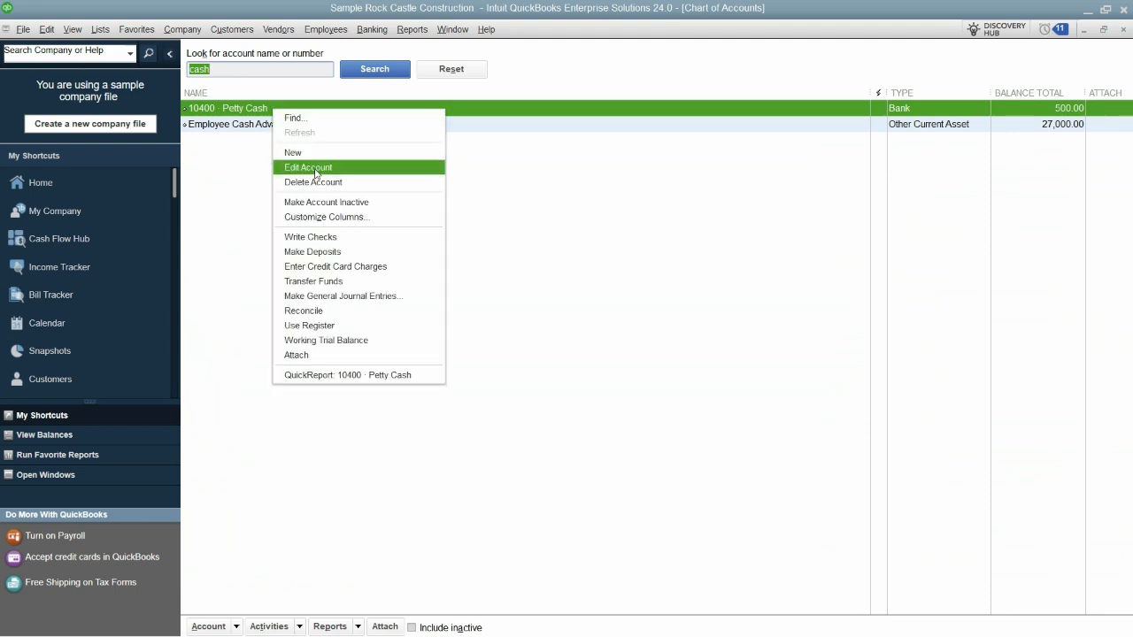
{"action": "left_click", "coordinate": [293, 156]}
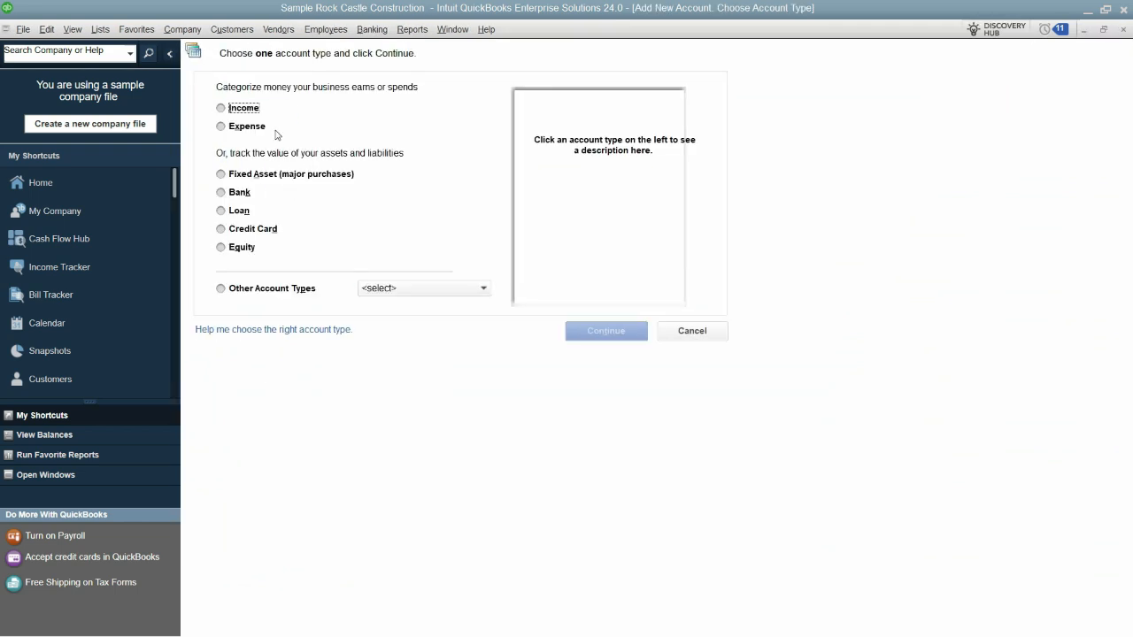
{"action": "key", "text": "Return"}
{"action": "type", "text": "Cash"}
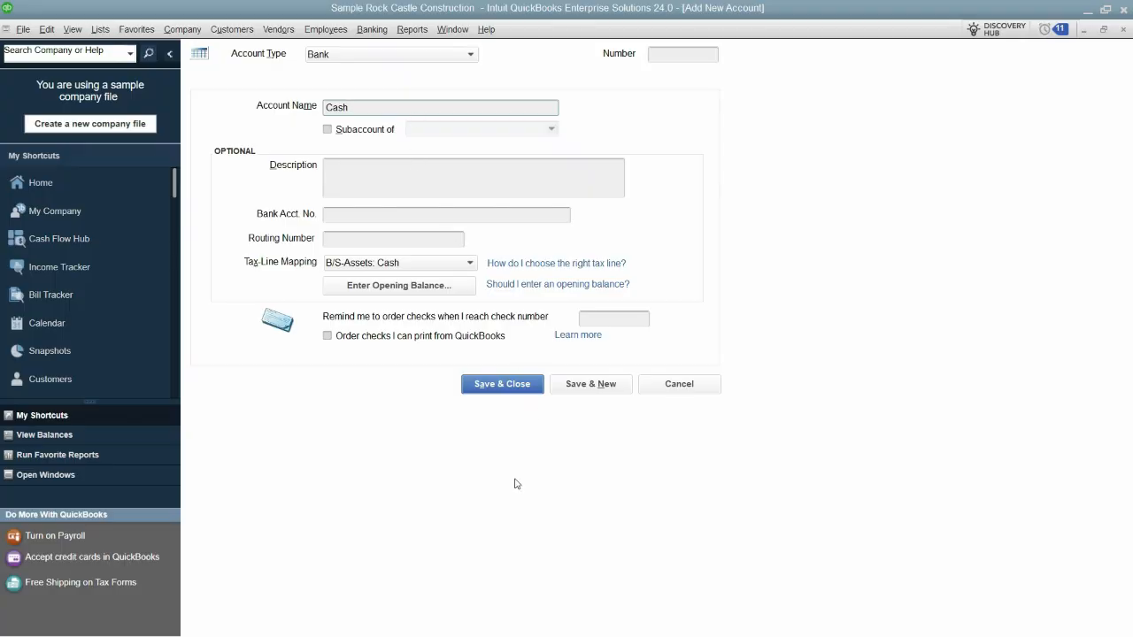
{"action": "left_click", "coordinate": [502, 387]}
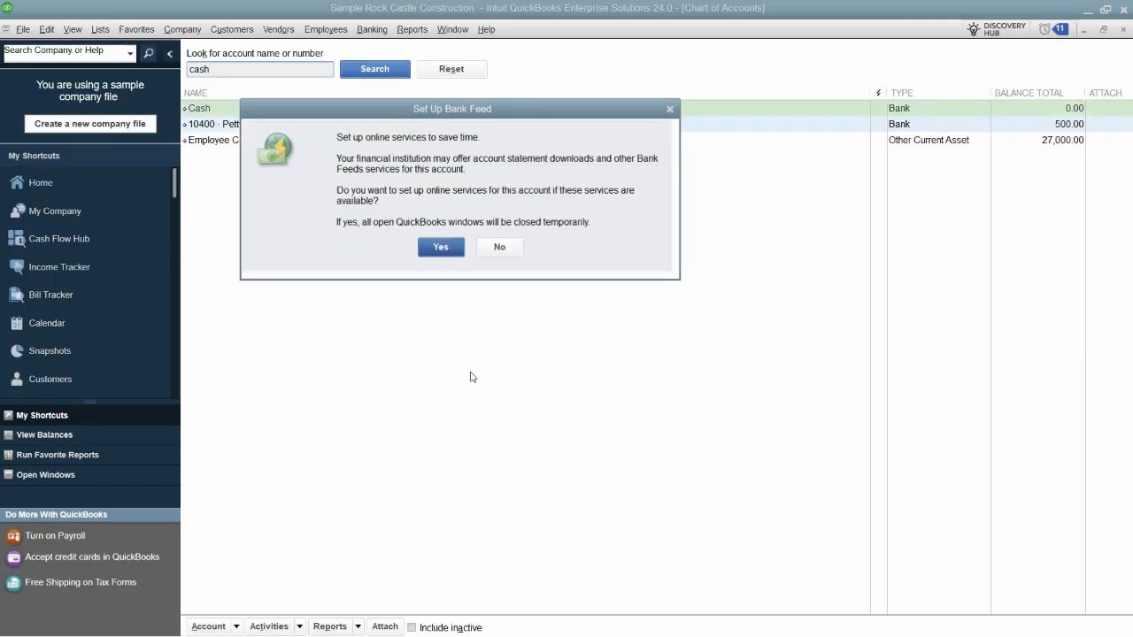
{"action": "left_click", "coordinate": [501, 245]}
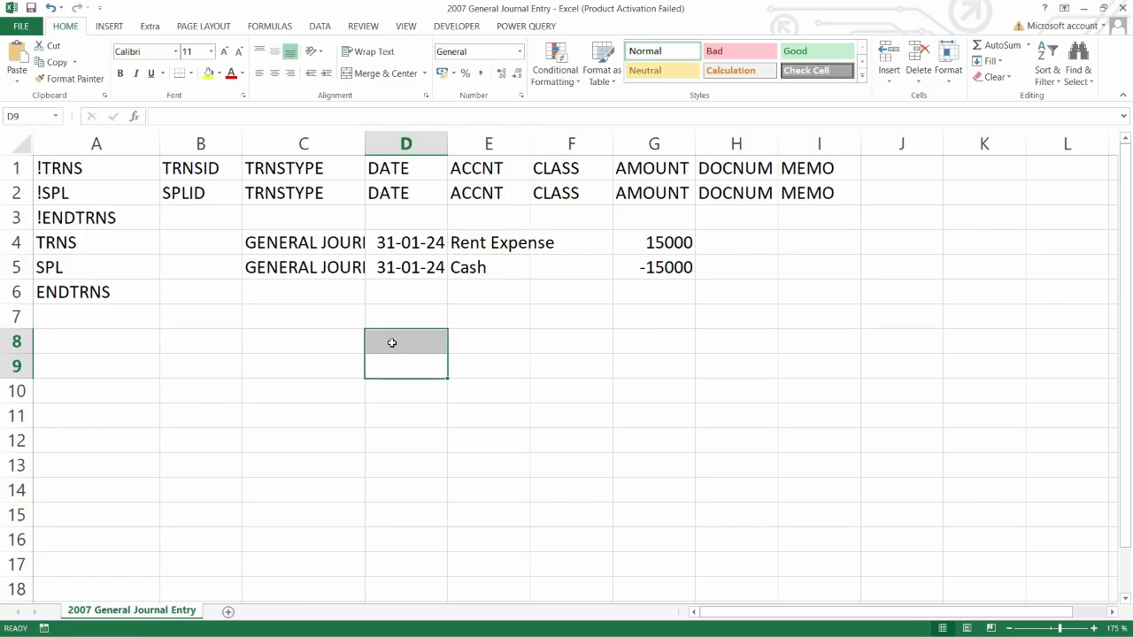
{"action": "left_click", "coordinate": [232, 269]}
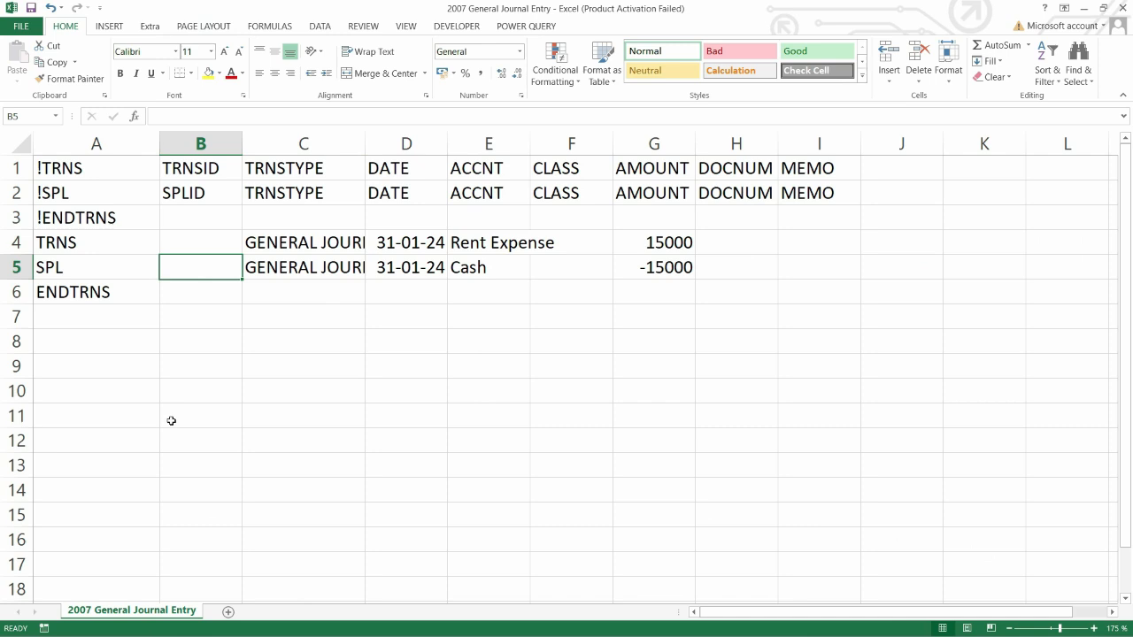
Save the journal entry keeping its IIF text format, close it in Excel, and locate the file on the desktop.
{"action": "key", "text": "ctrl+s"}
{"action": "left_click", "coordinate": [529, 372]}
{"action": "key", "text": "ctrl+w"}
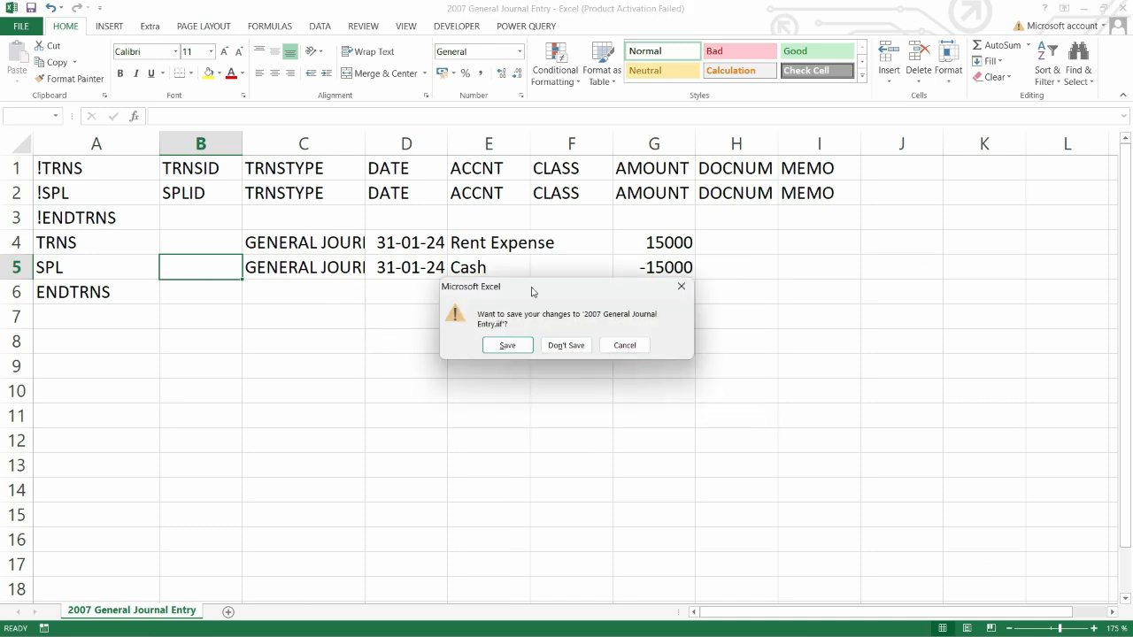
{"action": "left_click", "coordinate": [575, 345]}
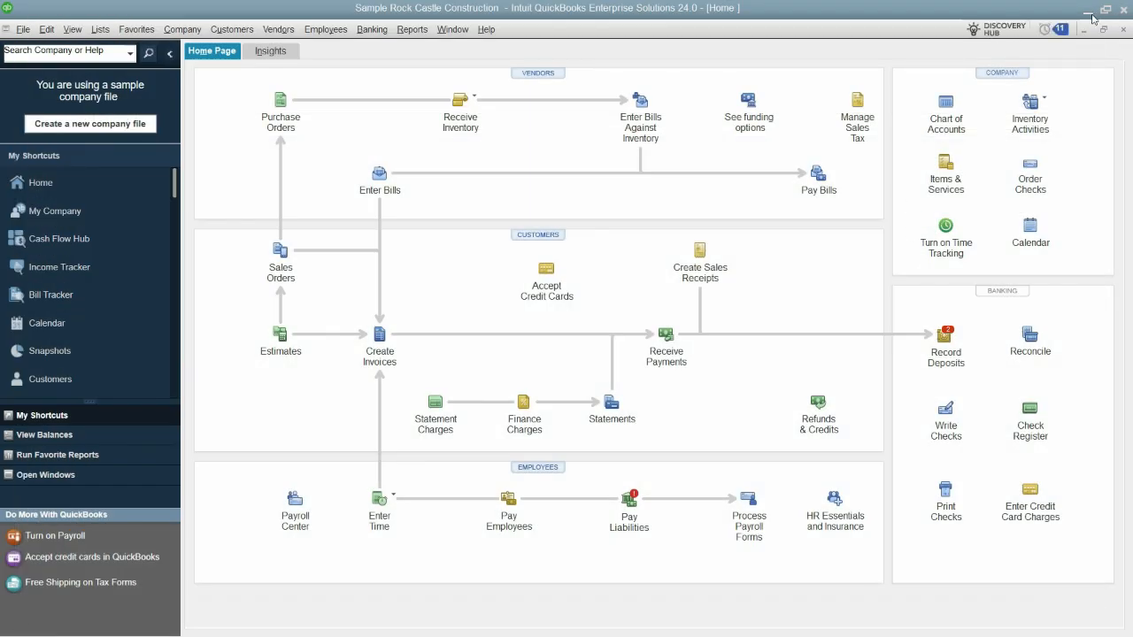
{"action": "left_click", "coordinate": [1090, 14]}
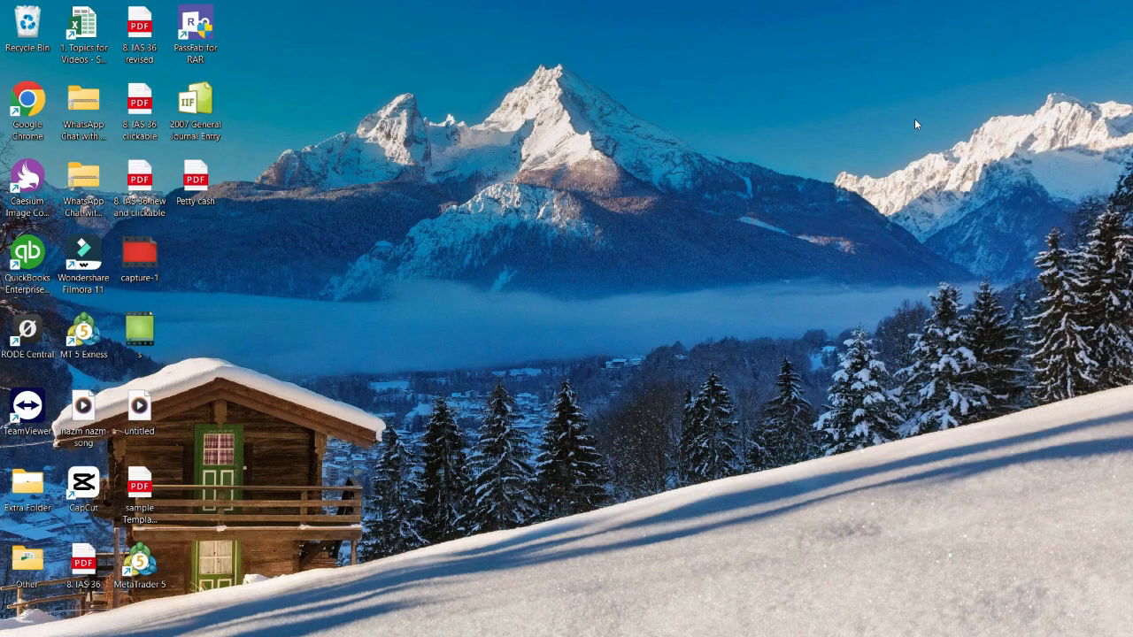
{"action": "left_click", "coordinate": [191, 117]}
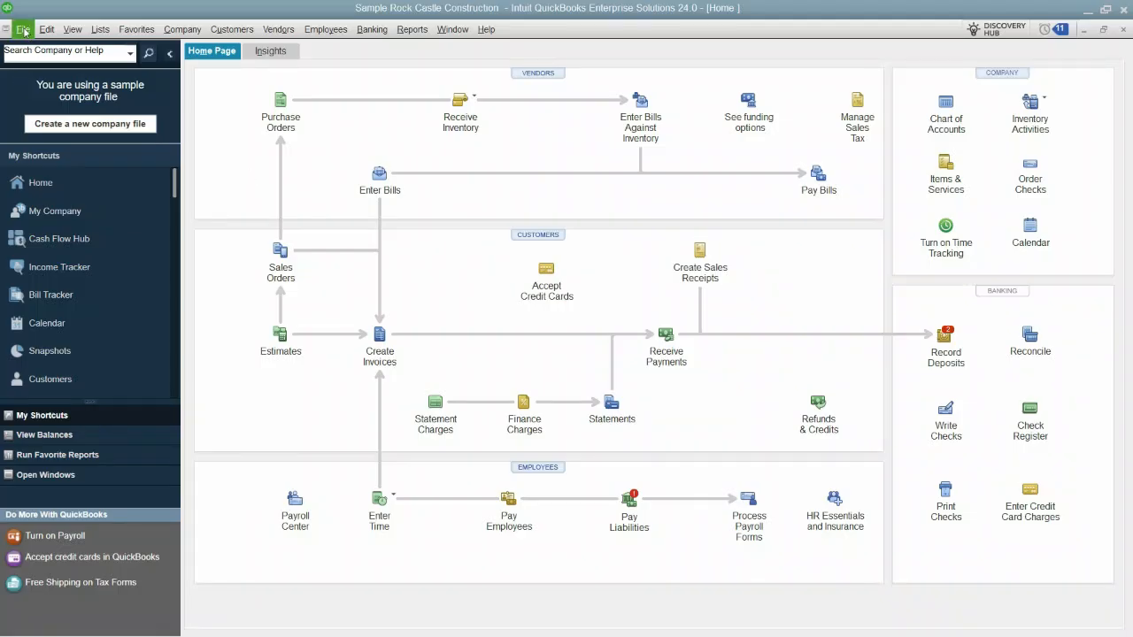
Try to import 2007 General Journal Entry.iif from the desktop into QuickBooks using the reviewed IIF import.
{"action": "left_click", "coordinate": [24, 32]}
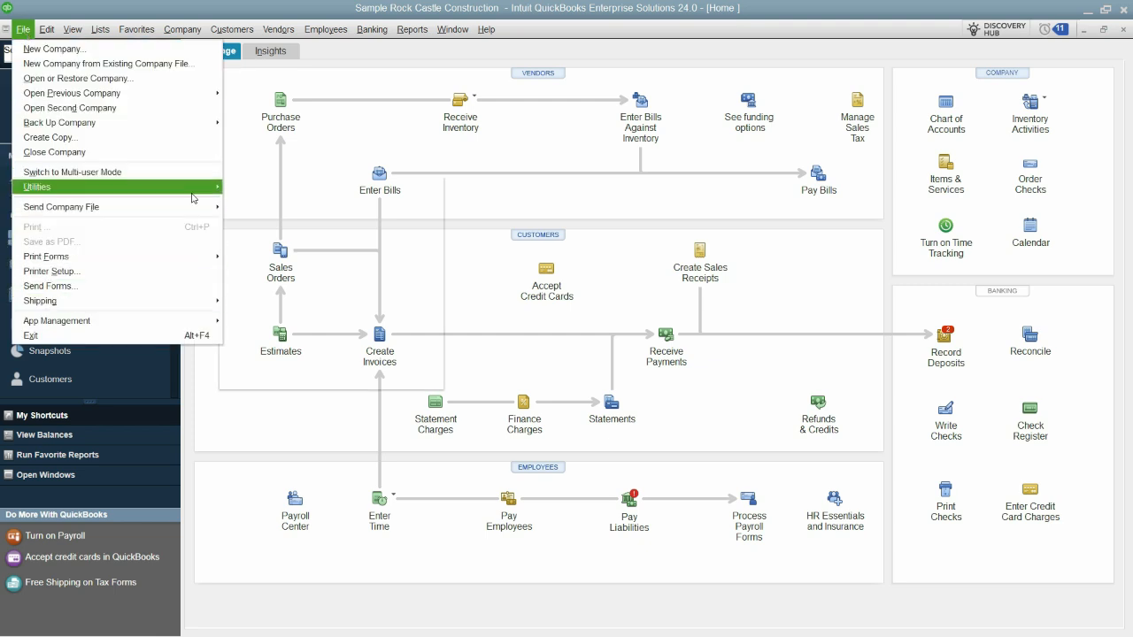
{"action": "mouse_move", "coordinate": [195, 188]}
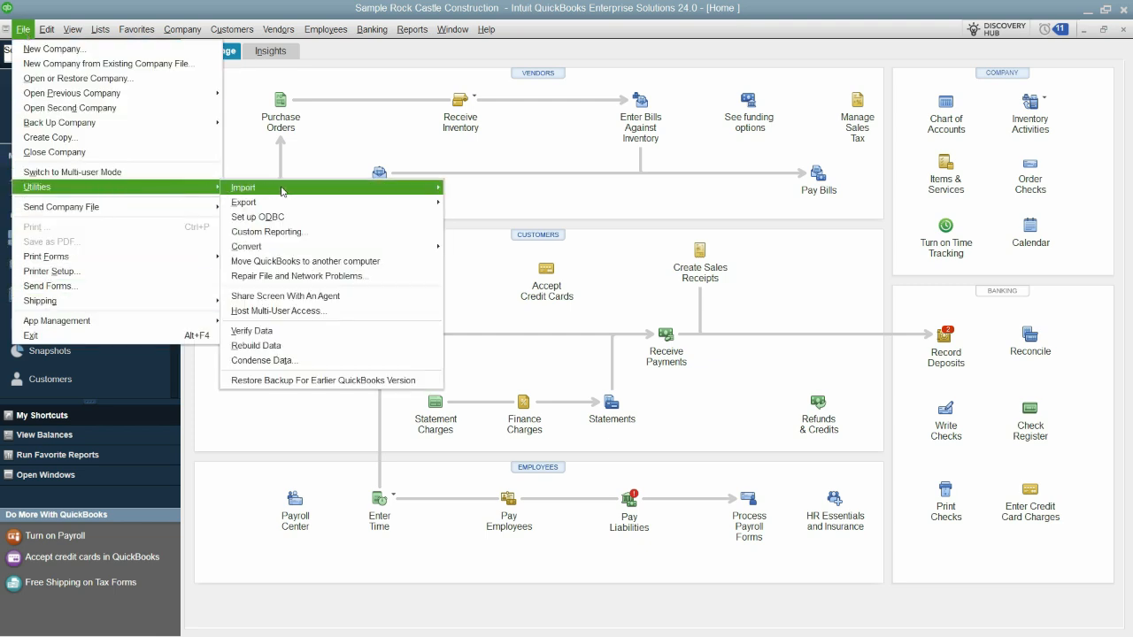
{"action": "mouse_move", "coordinate": [416, 188]}
{"action": "left_click", "coordinate": [500, 203]}
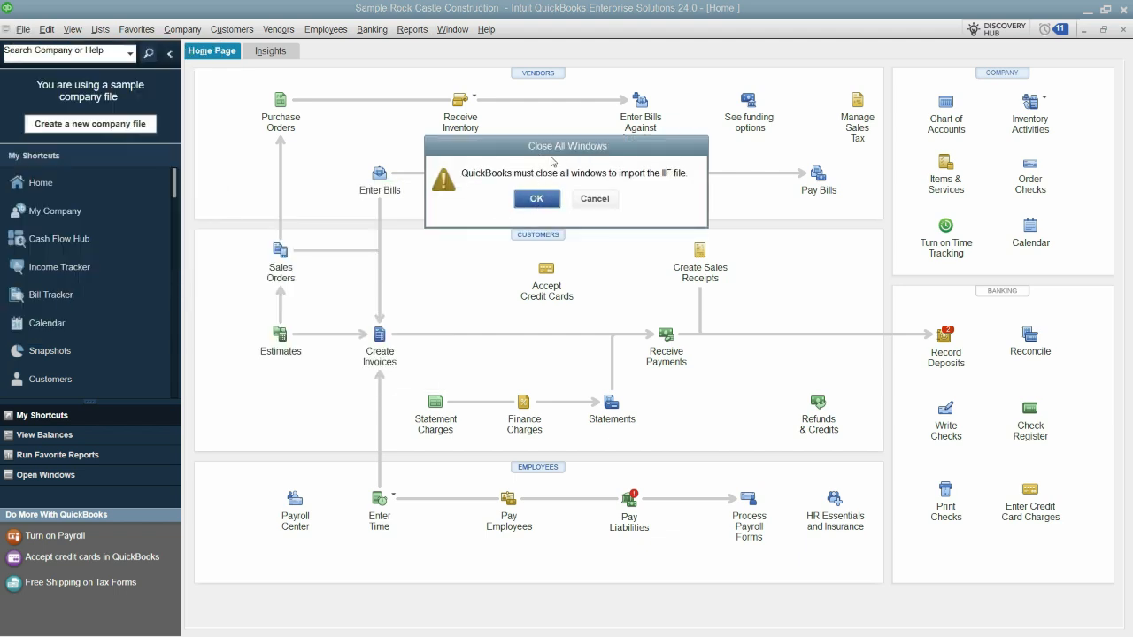
{"action": "left_click", "coordinate": [535, 198]}
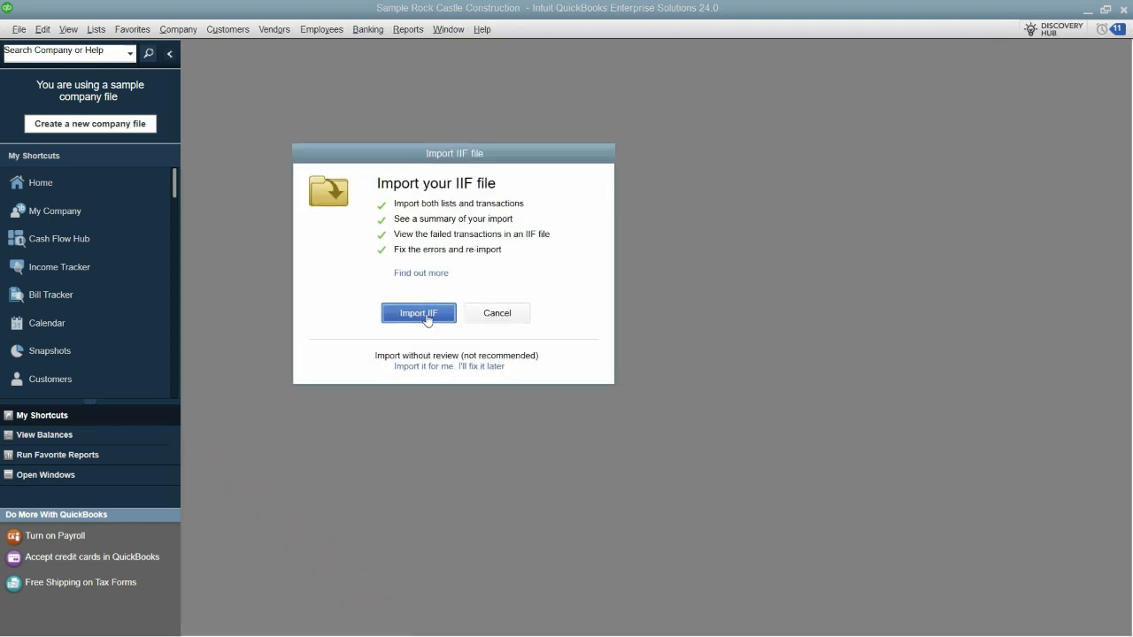
{"action": "left_click", "coordinate": [418, 313]}
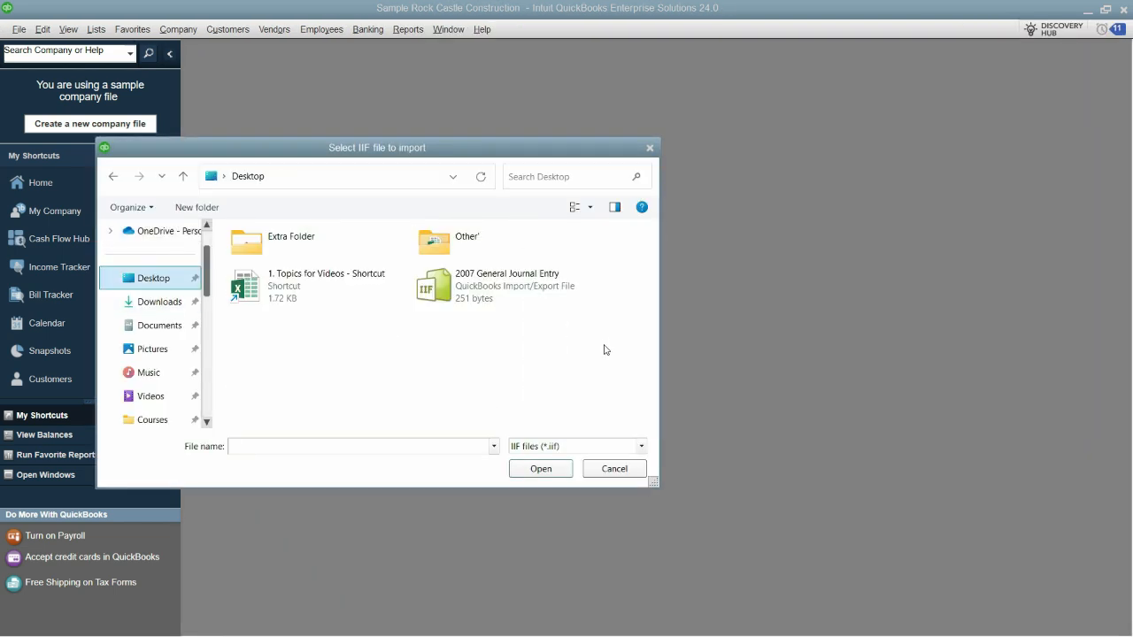
{"action": "left_click", "coordinate": [442, 299]}
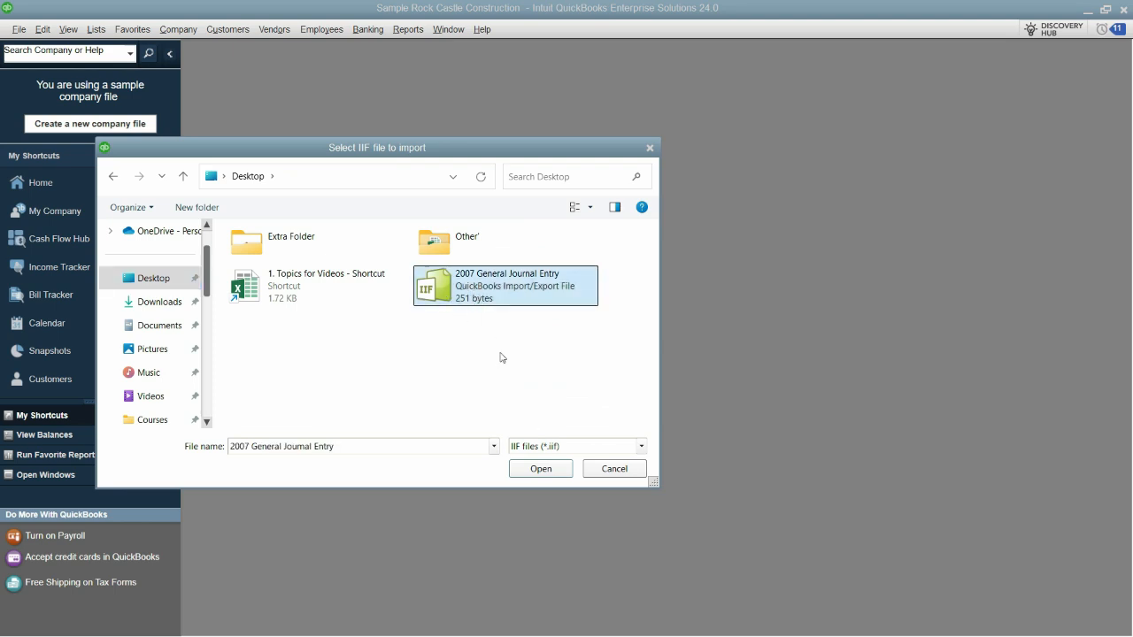
{"action": "left_click", "coordinate": [537, 469]}
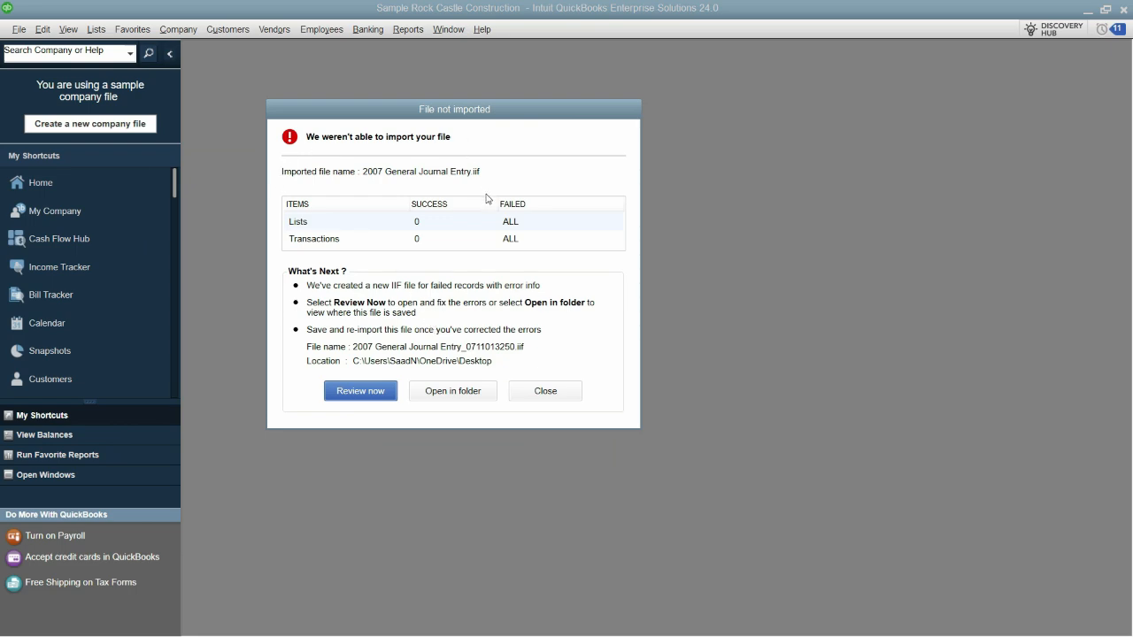
{"action": "left_click", "coordinate": [549, 392]}
{"action": "left_click", "coordinate": [1088, 12]}
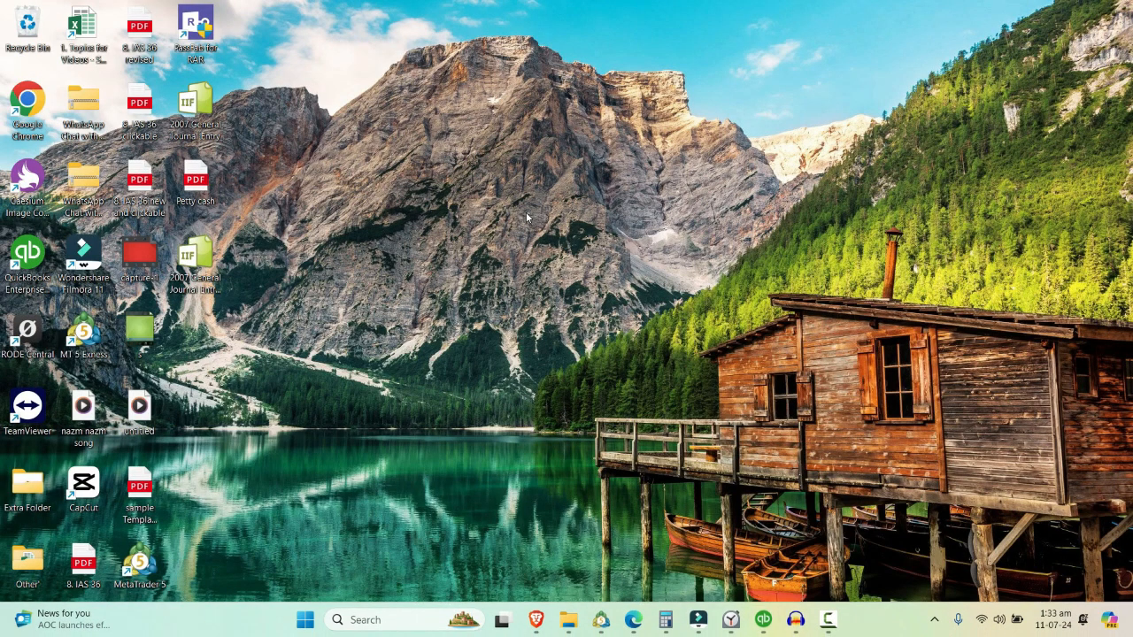
{"action": "left_click", "coordinate": [202, 261]}
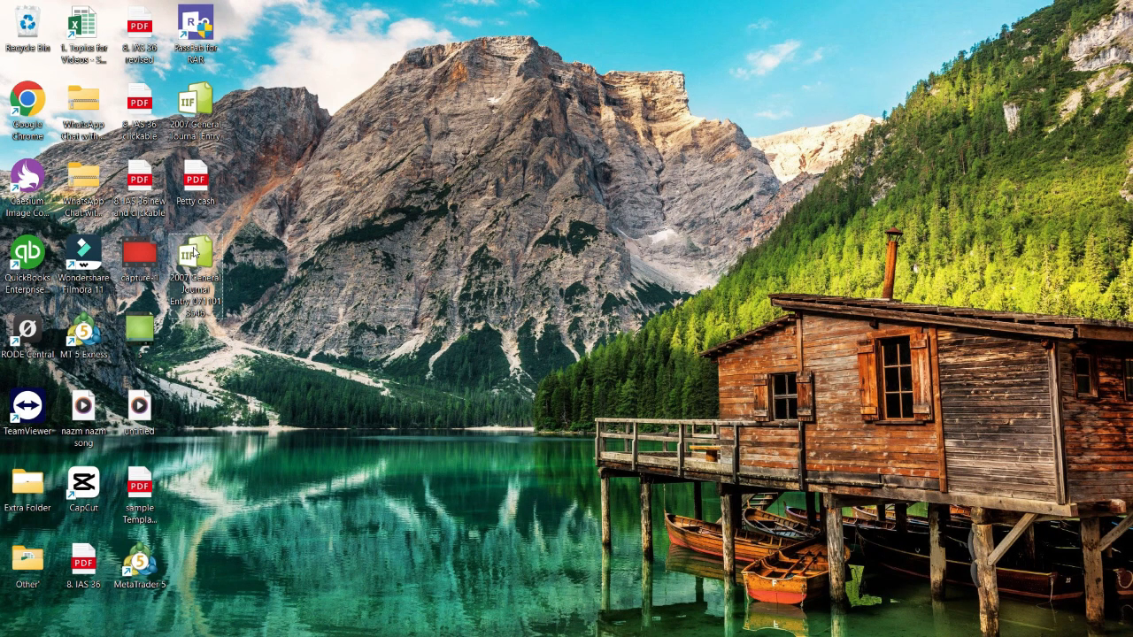
{"action": "left_click", "coordinate": [307, 626]}
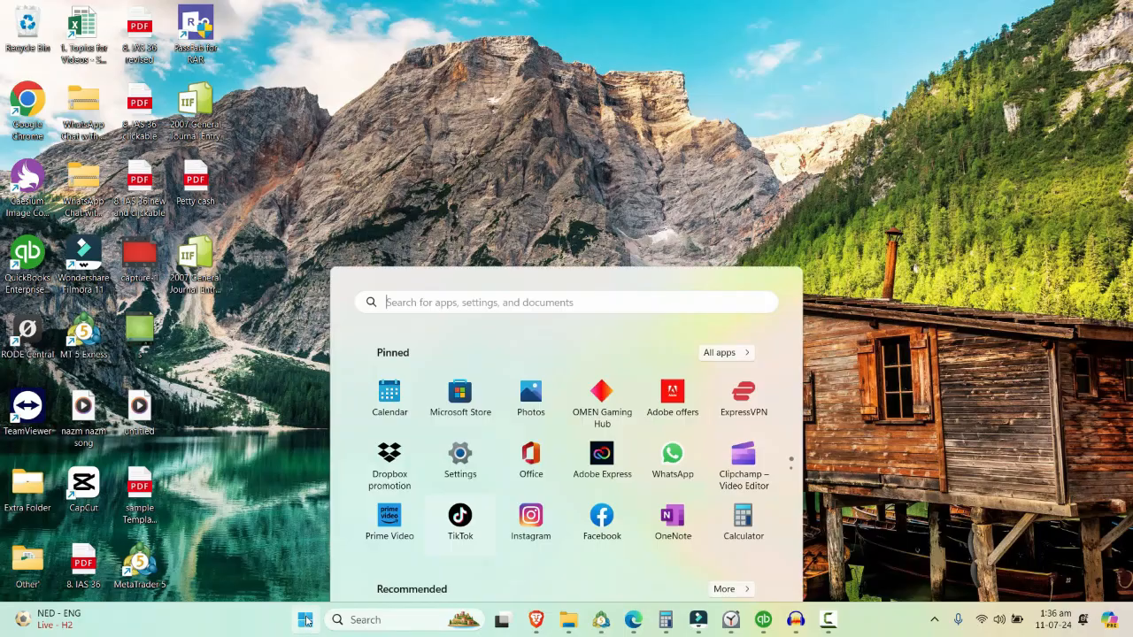
{"action": "type", "text": "ex"}
{"action": "key", "text": "Return"}
{"action": "left_click", "coordinate": [323, 191]}
{"action": "left_click", "coordinate": [21, 26]}
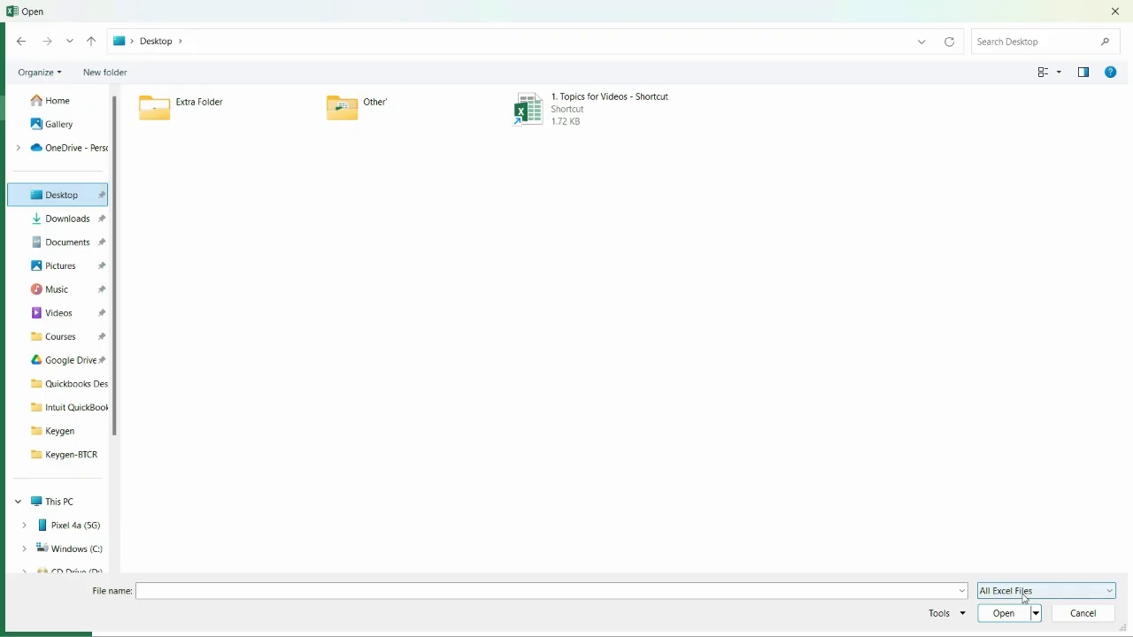
{"action": "left_click", "coordinate": [1025, 599]}
{"action": "left_click", "coordinate": [1001, 340]}
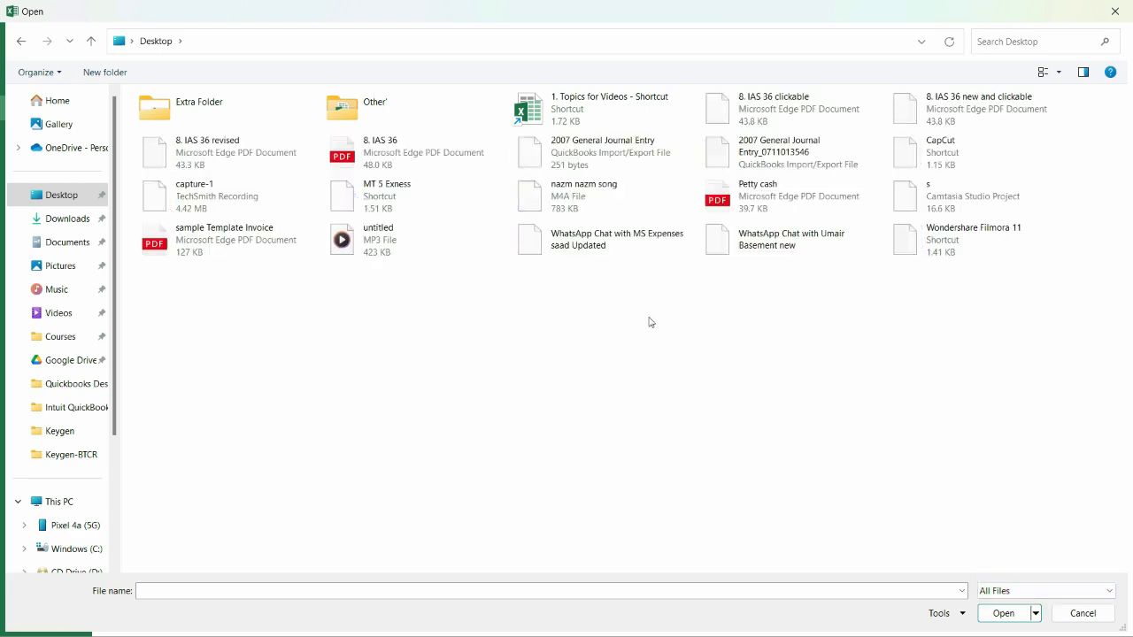
{"action": "double_click", "coordinate": [761, 157]}
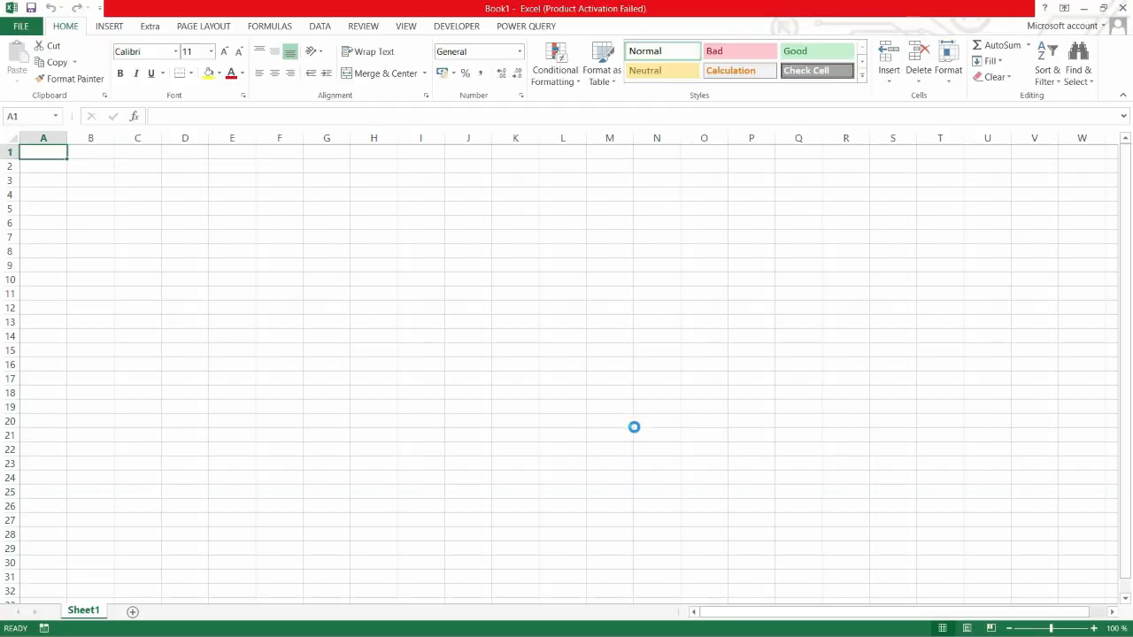
{"action": "left_click", "coordinate": [812, 424]}
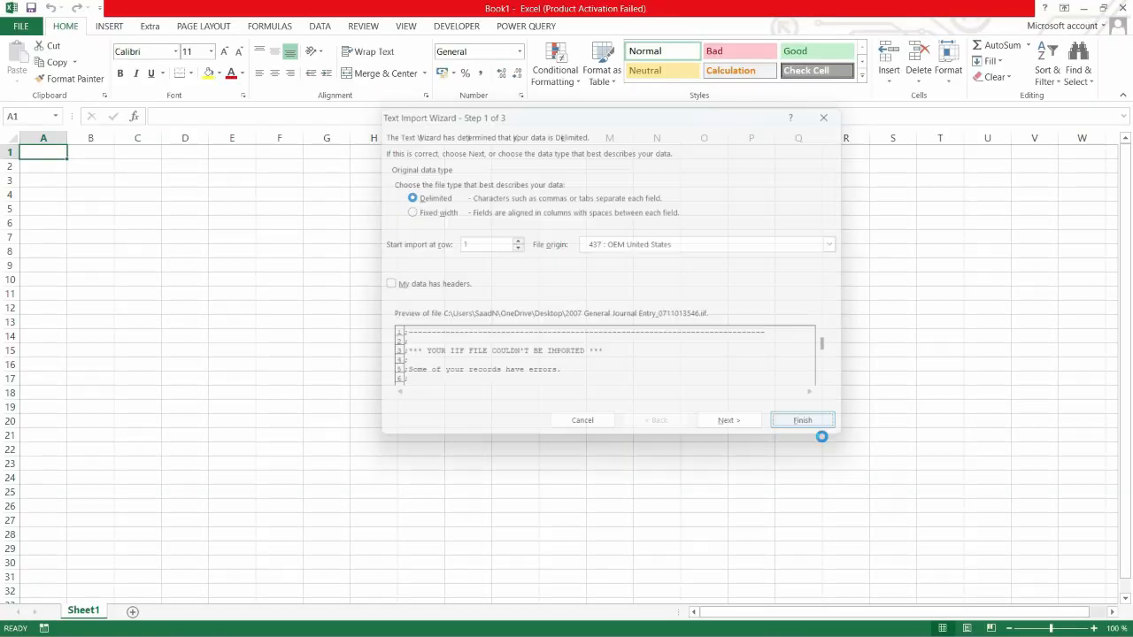
Fit column A's width and examine the [ERROR] lines in the file for the rejected column and the expected format.
{"action": "left_click", "coordinate": [80, 239]}
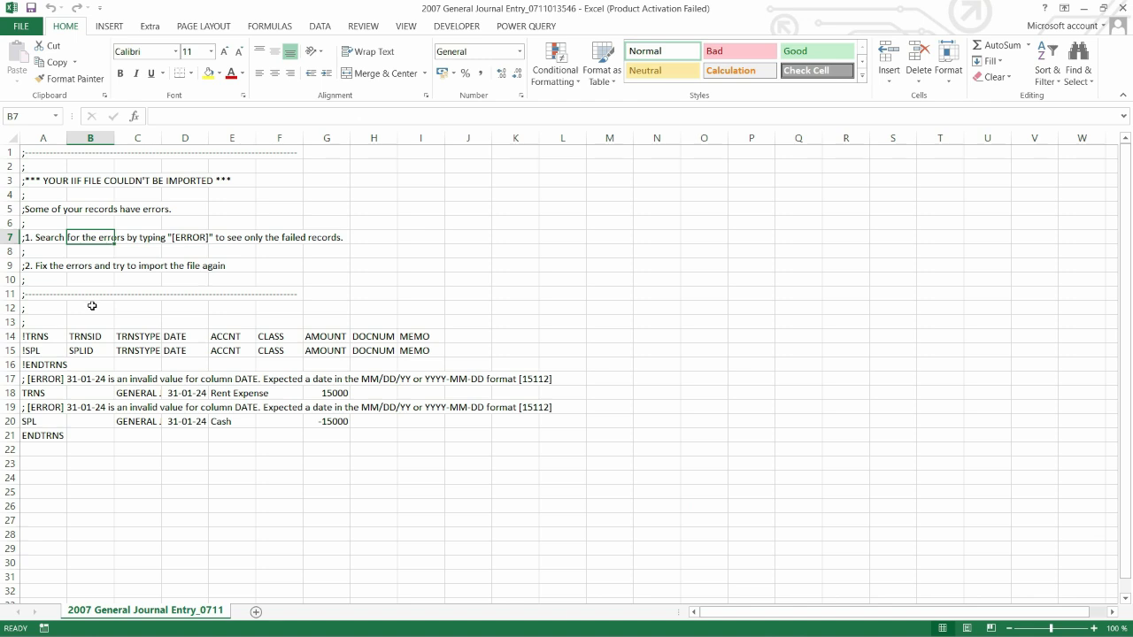
{"action": "left_click", "coordinate": [55, 268]}
{"action": "key", "text": "alt+h"}
{"action": "key", "text": "o"}
{"action": "key", "text": "i"}
{"action": "left_click", "coordinate": [93, 381]}
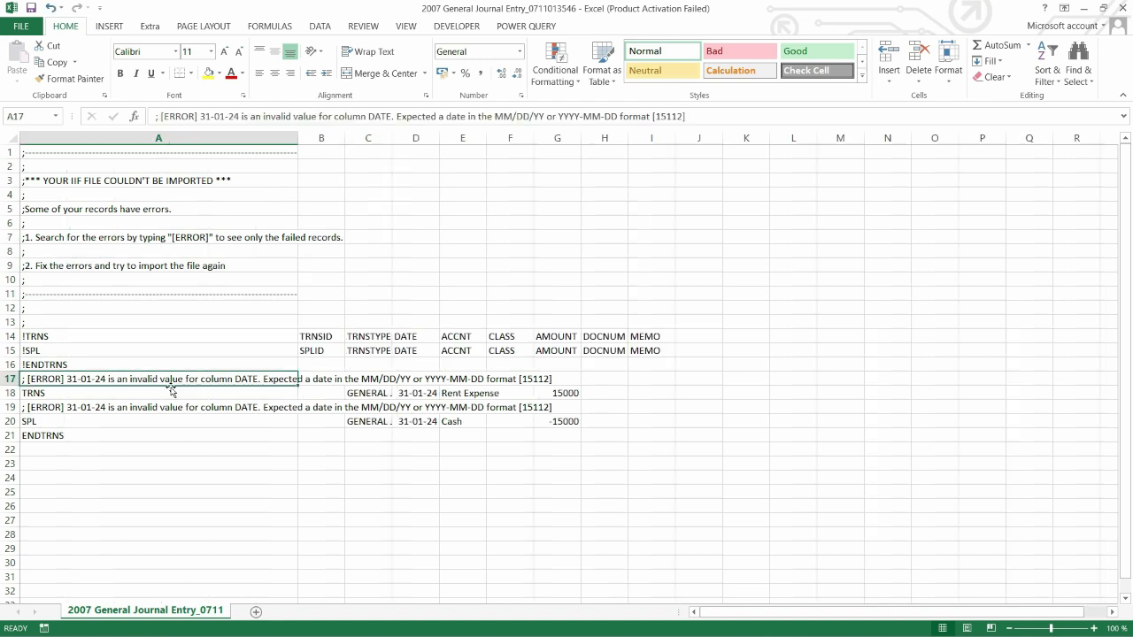
{"action": "left_click", "coordinate": [349, 380]}
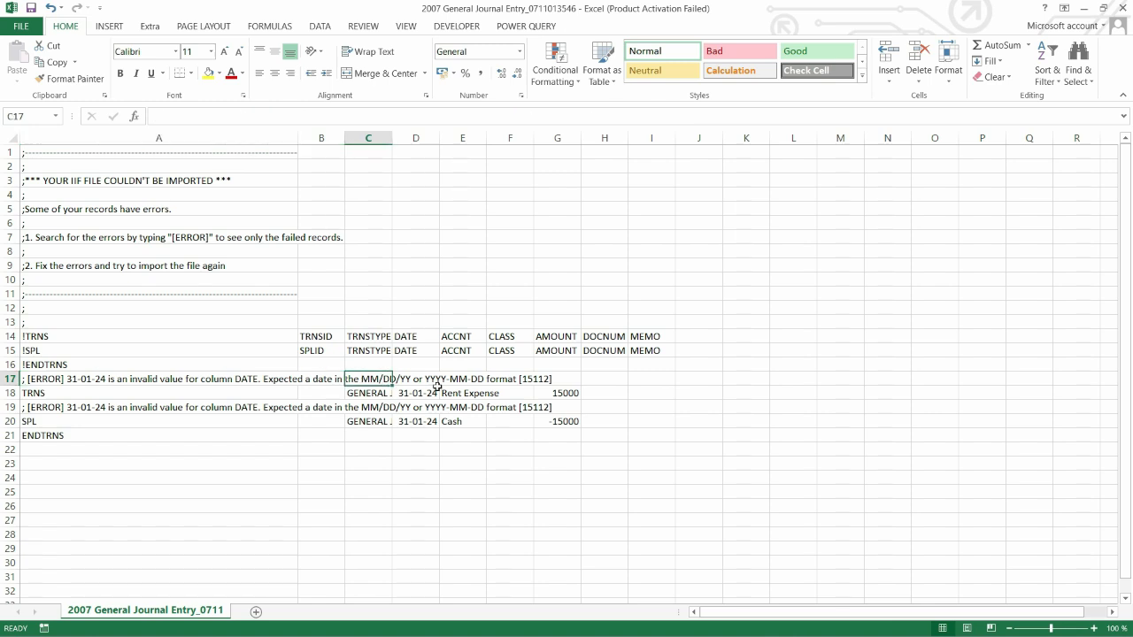
{"action": "left_click", "coordinate": [406, 378]}
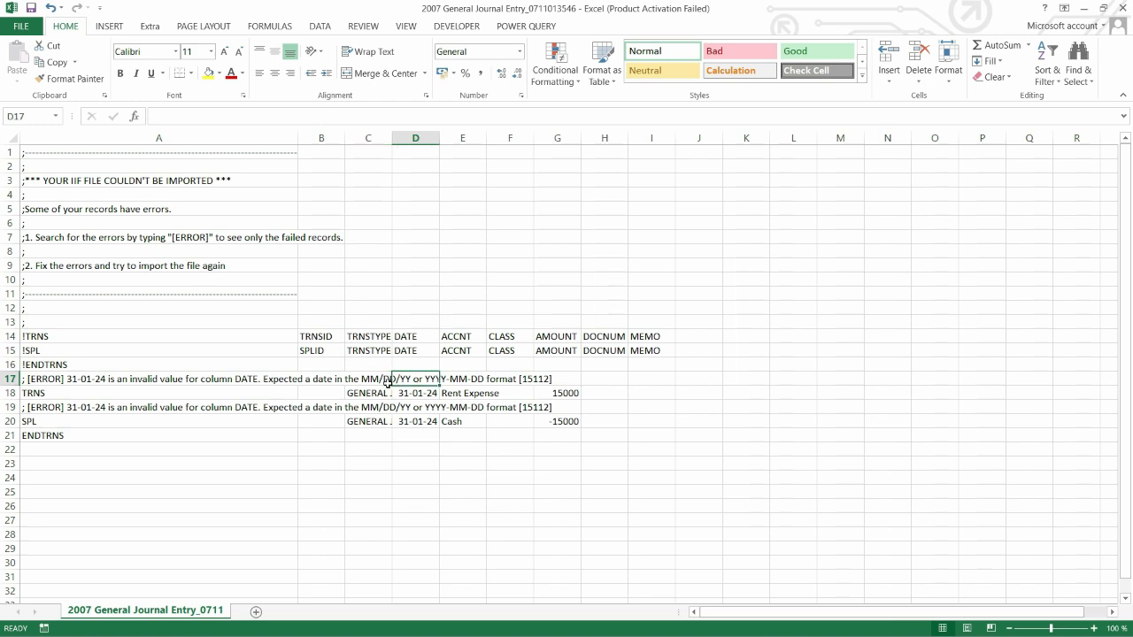
{"action": "left_click", "coordinate": [376, 384]}
{"action": "left_click", "coordinate": [433, 378]}
{"action": "mouse_move", "coordinate": [1069, 635]}
{"action": "left_click", "coordinate": [133, 380]}
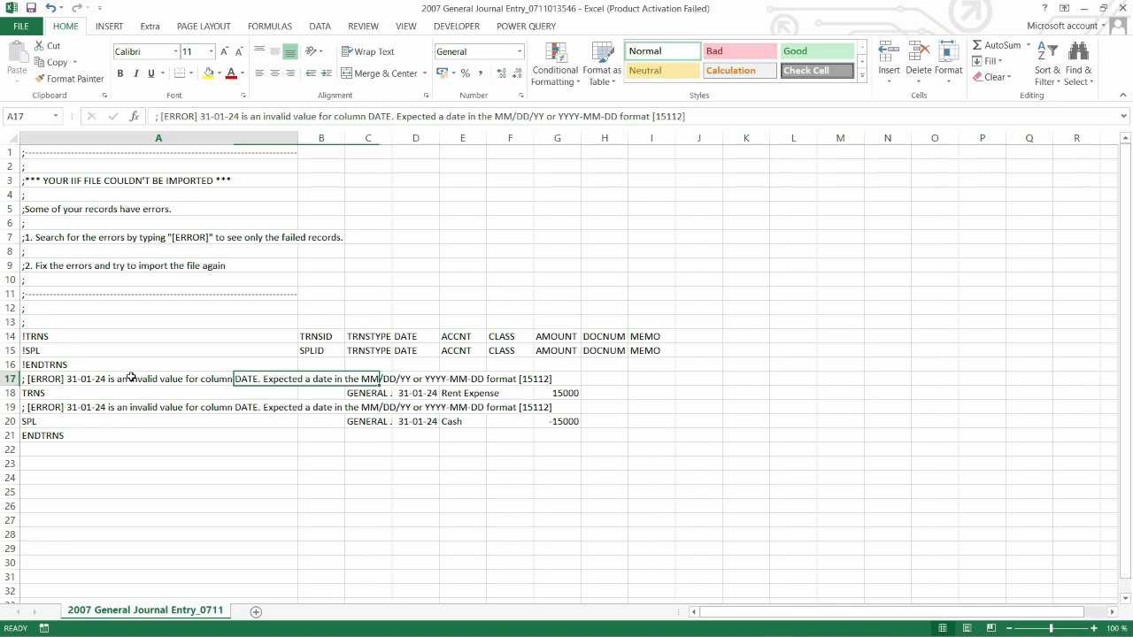
{"action": "left_click", "coordinate": [370, 380]}
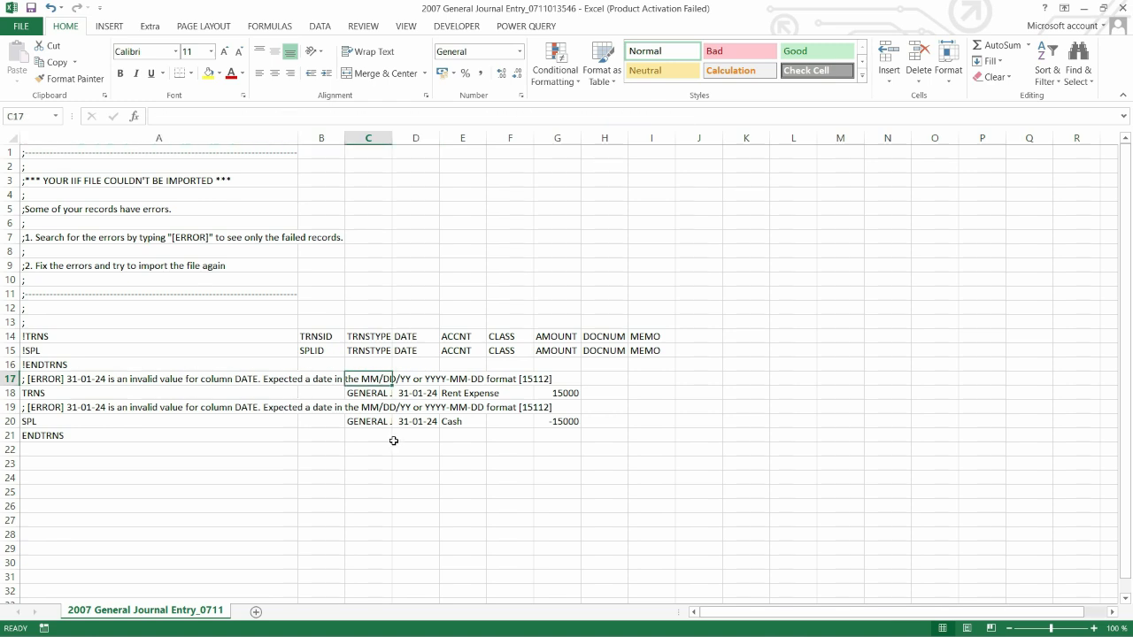
Close the error file and reopen the original 2007 General Journal Entry in Excel with the default text import settings.
{"action": "left_click", "coordinate": [1122, 8]}
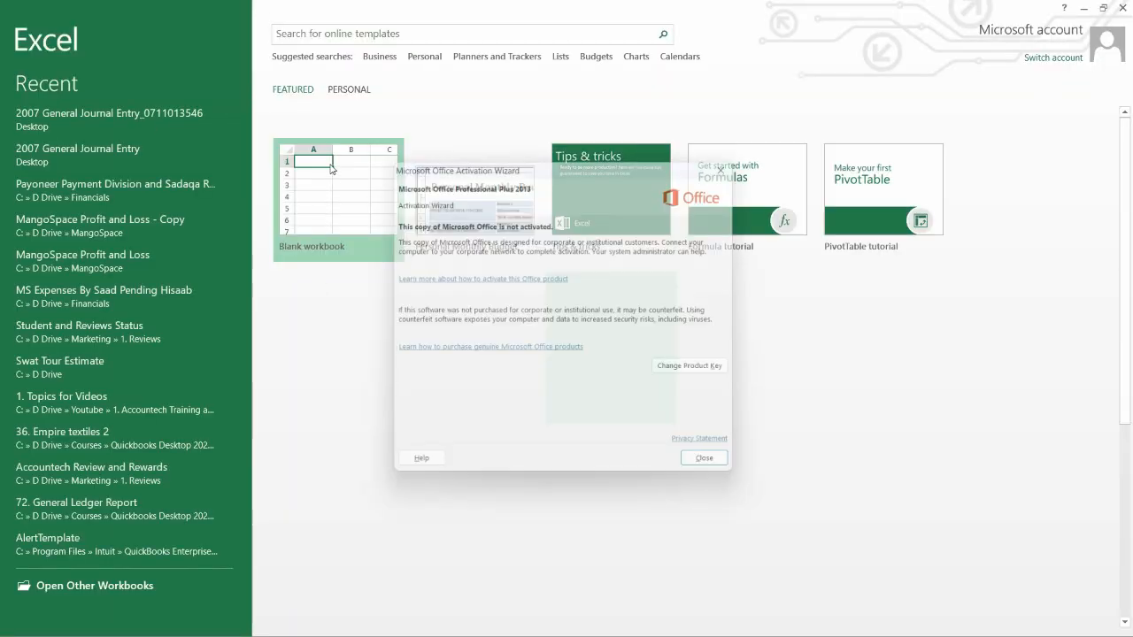
{"action": "left_click", "coordinate": [737, 161]}
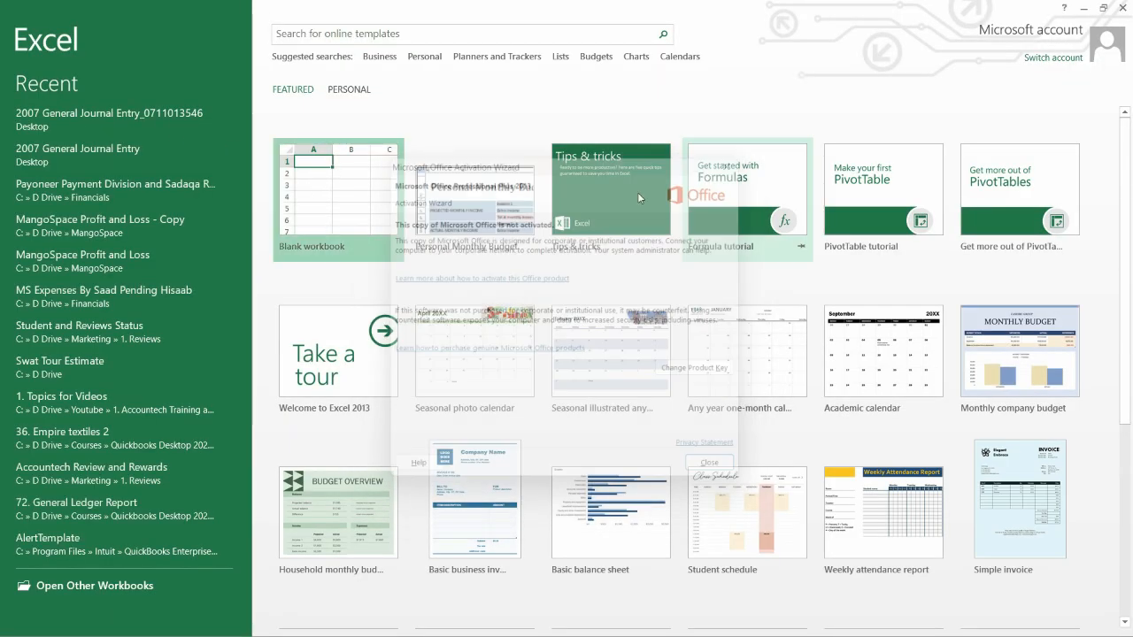
{"action": "left_click", "coordinate": [142, 155]}
{"action": "left_click", "coordinate": [807, 423]}
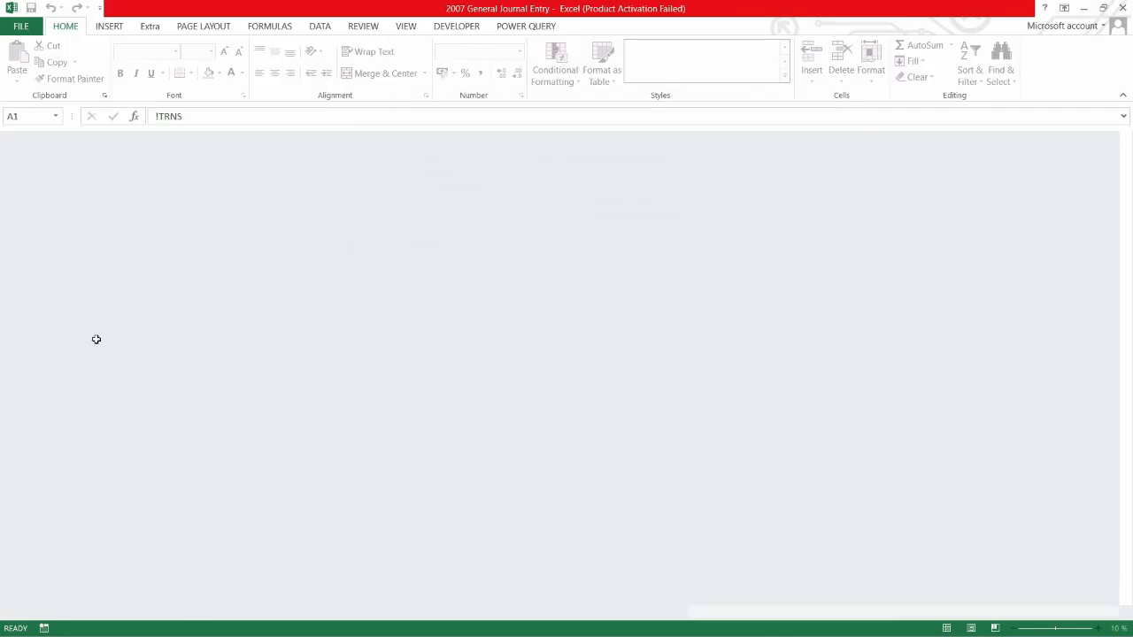
Set the dates of both the Rent Expense and Cash lines to 01/31/24.
{"action": "double_click", "coordinate": [185, 194]}
{"action": "type", "text": "01"}
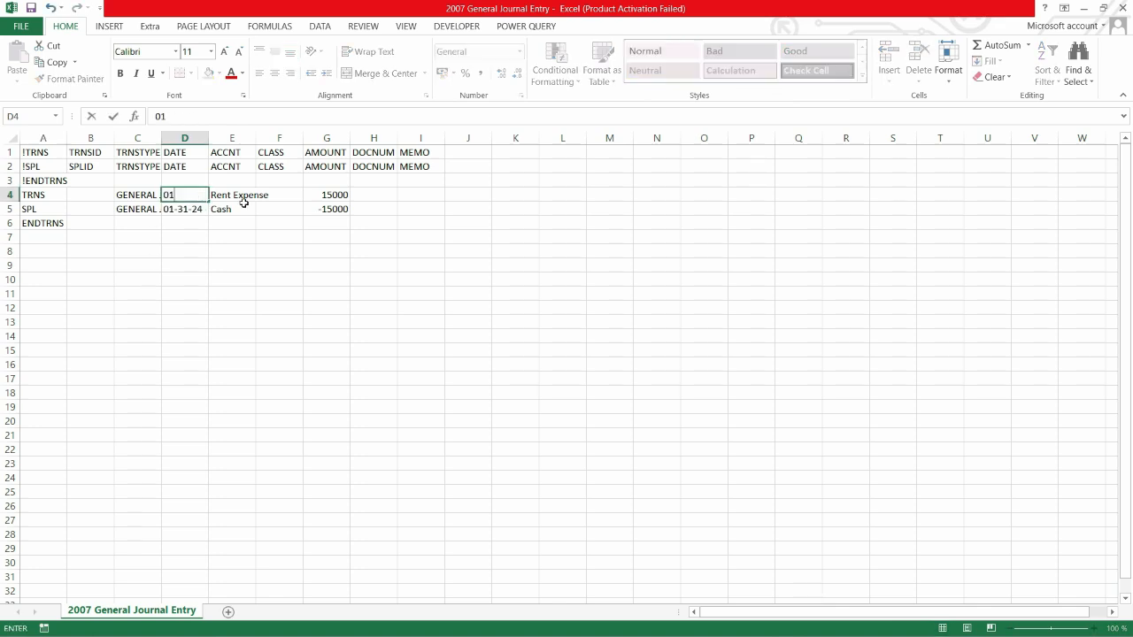
{"action": "type", "text": "/31/"}
{"action": "type", "text": "24"}
{"action": "key", "text": "Return"}
{"action": "type", "text": "01-"}
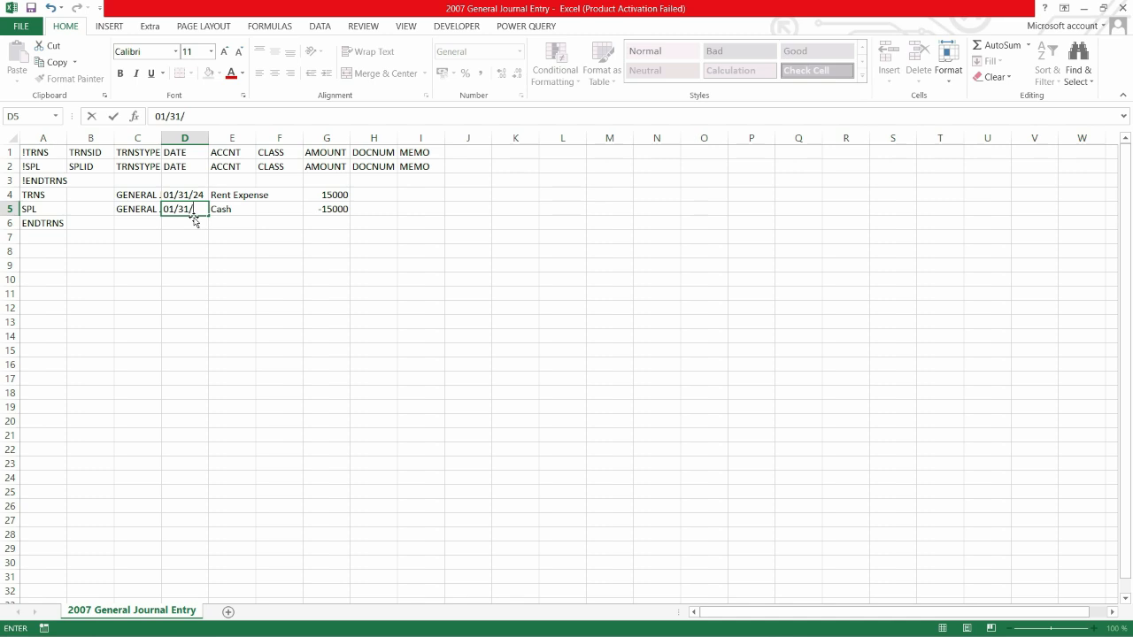
{"action": "type", "text": "31/24"}
{"action": "key", "text": "Return"}
Save the corrected journal entry in its tab-delimited text format and close Excel without saving again.
{"action": "key", "text": "ctrl+s"}
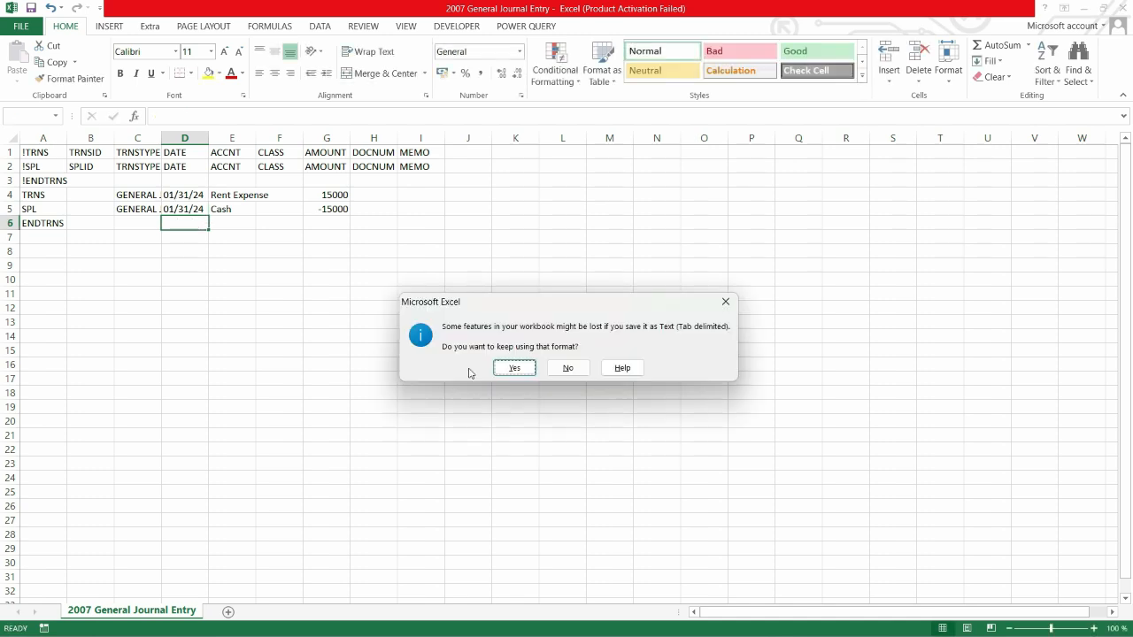
{"action": "left_click", "coordinate": [517, 368]}
{"action": "left_click", "coordinate": [1123, 8]}
{"action": "left_click", "coordinate": [565, 344]}
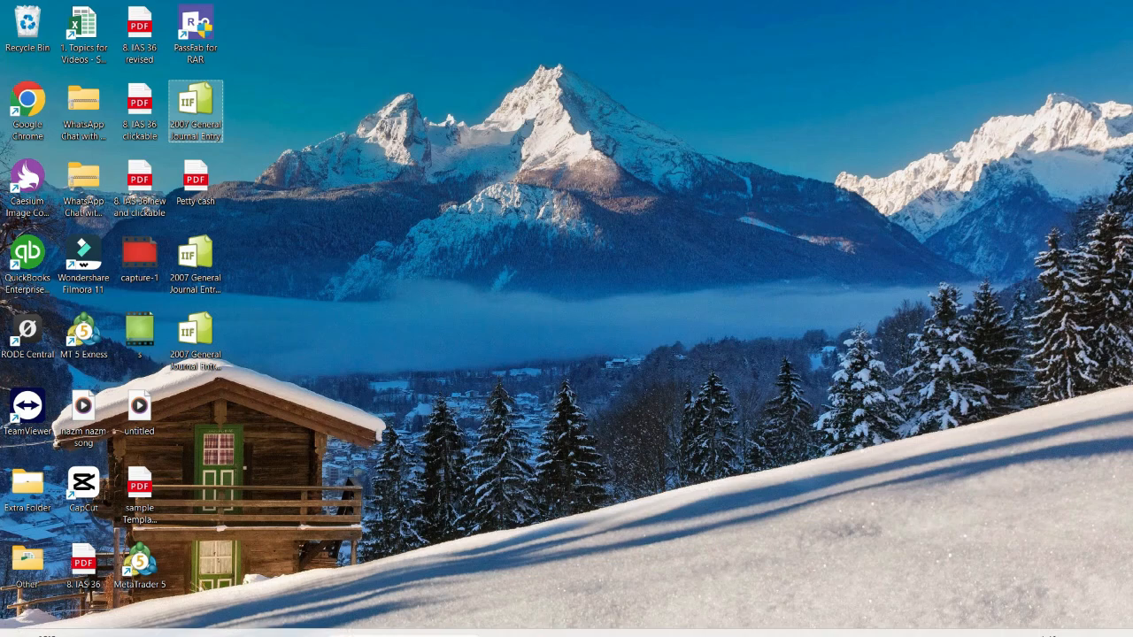
Switch to QuickBooks, import the corrected 2007 General Journal Entry.iif file, and dismiss the import summary.
{"action": "left_click", "coordinate": [766, 623]}
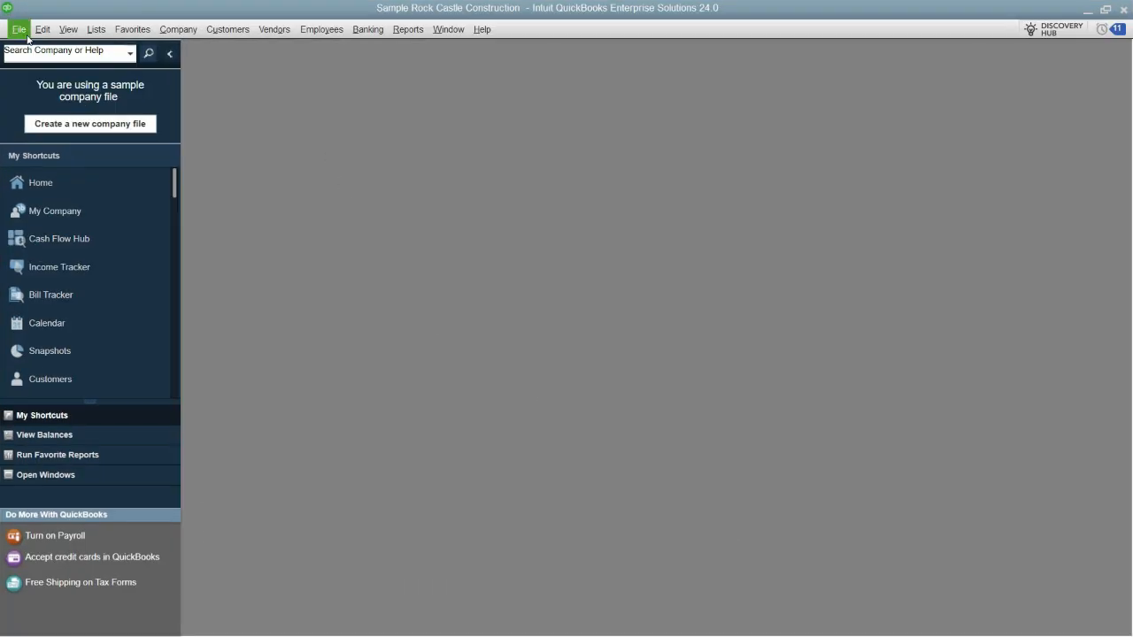
{"action": "left_click", "coordinate": [23, 32]}
{"action": "mouse_move", "coordinate": [183, 187]}
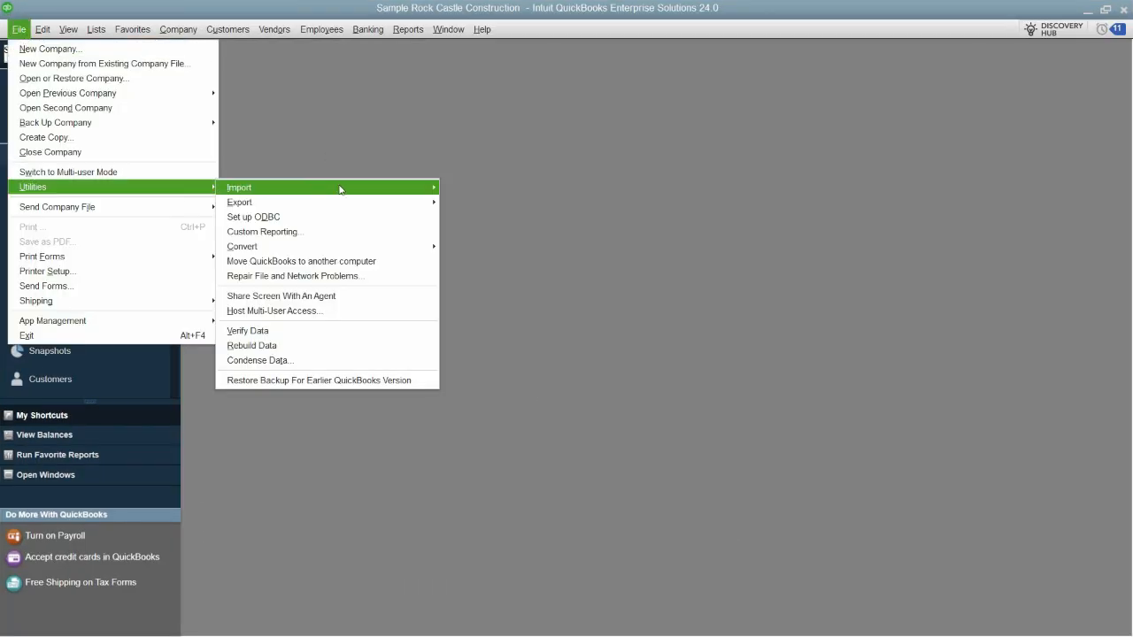
{"action": "left_click", "coordinate": [534, 333]}
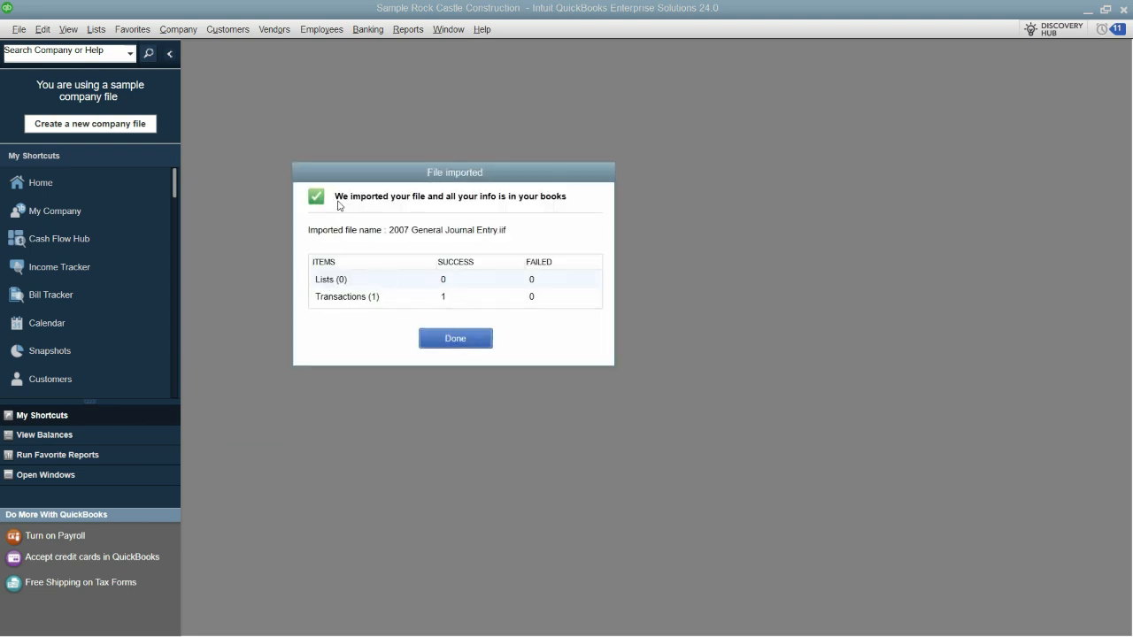
{"action": "left_click", "coordinate": [456, 339]}
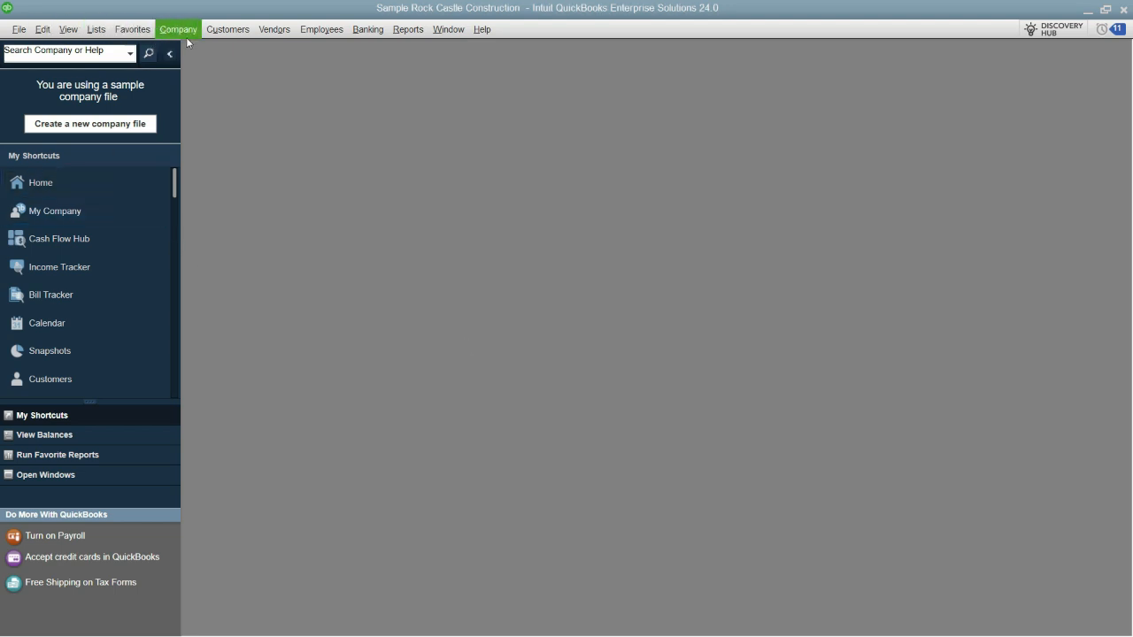
Open the general journal entries window, maximize it, and go back to the previous recorded entry.
{"action": "left_click", "coordinate": [162, 32]}
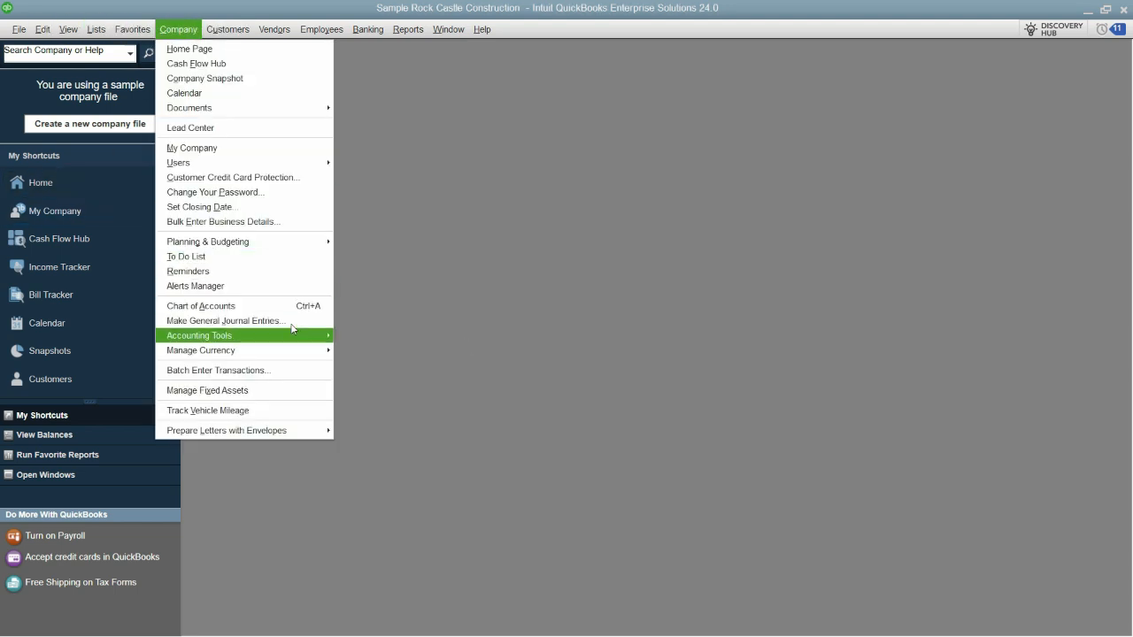
{"action": "left_click", "coordinate": [292, 318]}
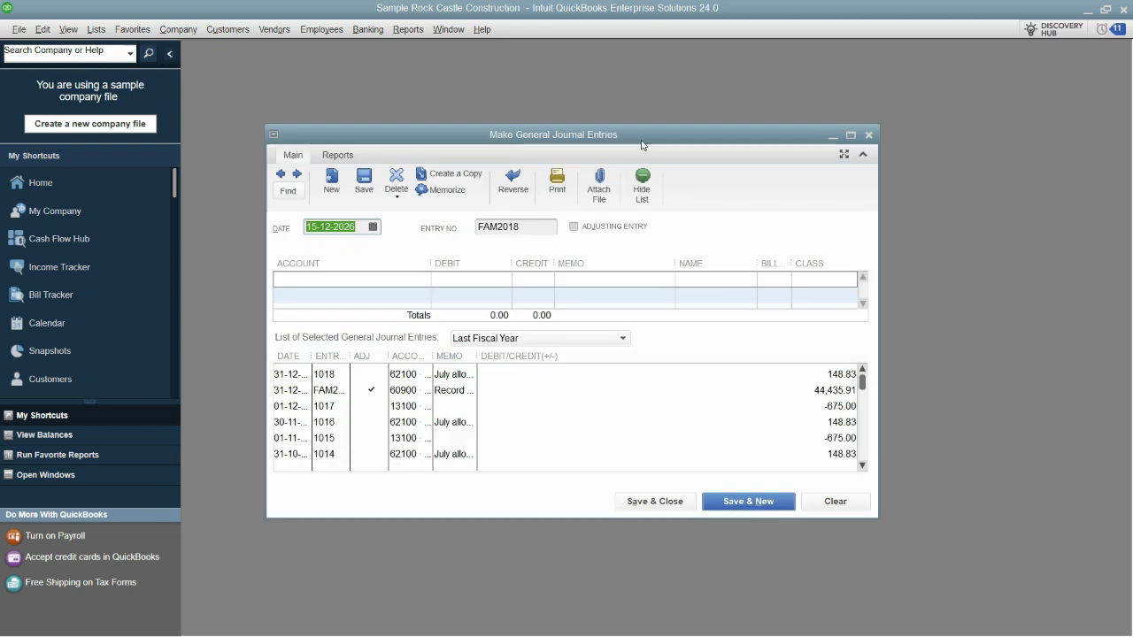
{"action": "double_click", "coordinate": [644, 138]}
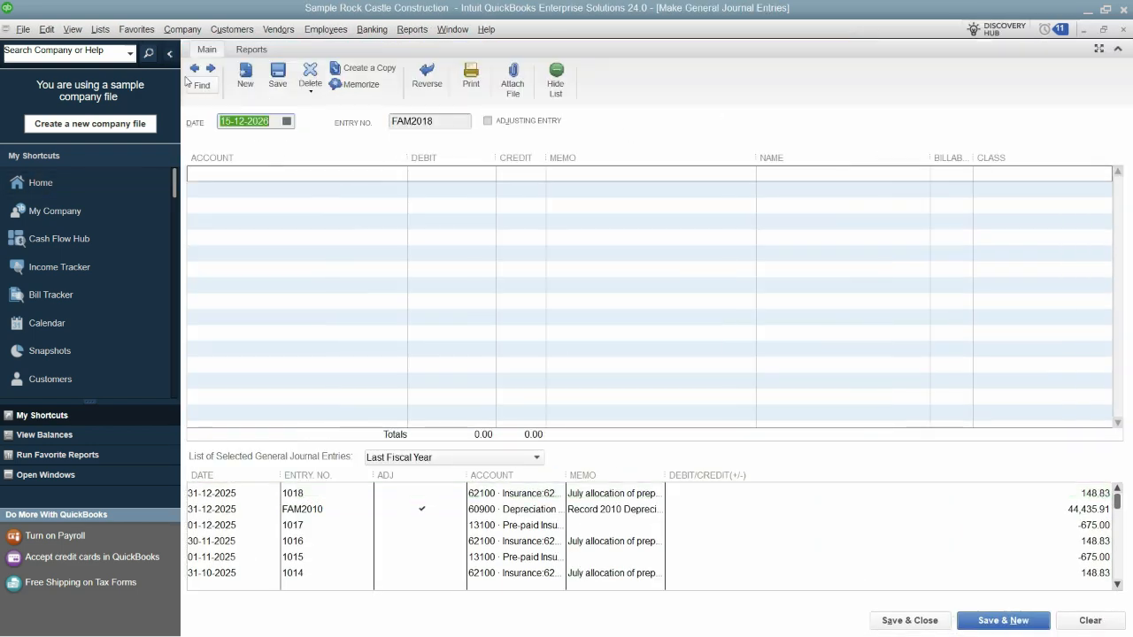
{"action": "left_click", "coordinate": [198, 70]}
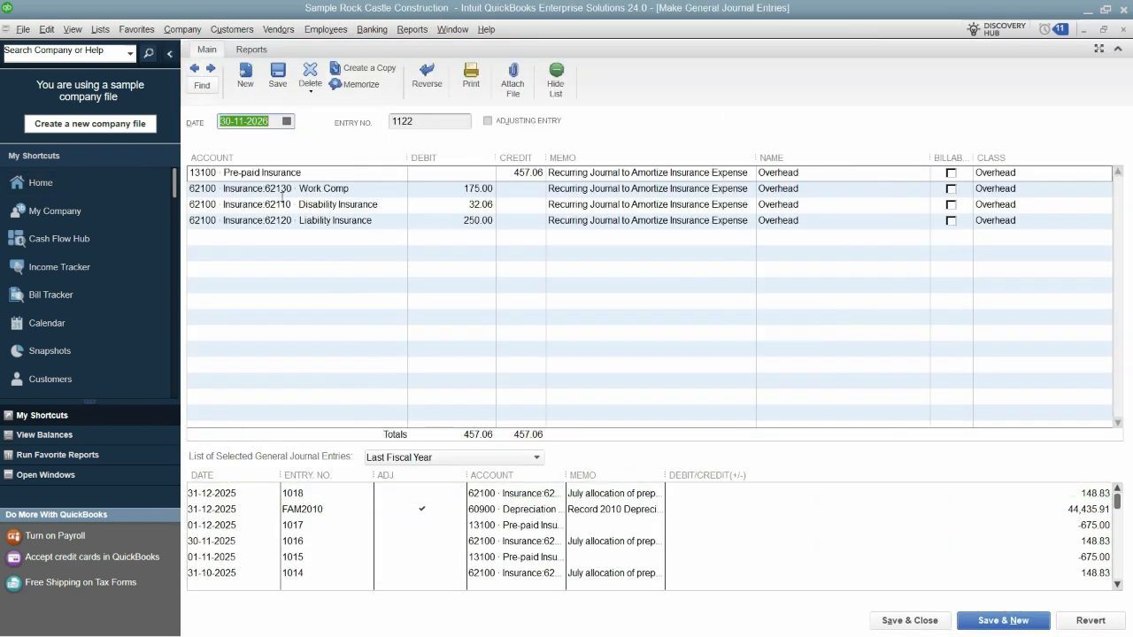
Find general journal entries dated from 31-01-2024 to 31-01-2024.
{"action": "left_click", "coordinate": [200, 85]}
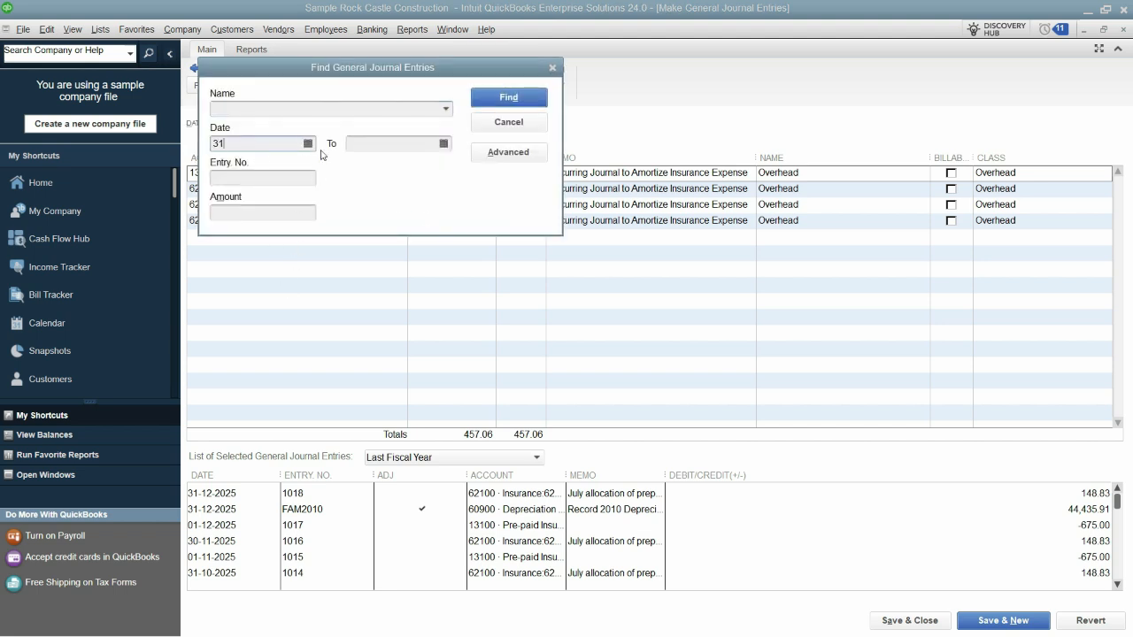
{"action": "left_click", "coordinate": [308, 143]}
{"action": "left_click", "coordinate": [279, 144]}
{"action": "type", "text": "-01-2024"}
{"action": "key", "text": "Tab"}
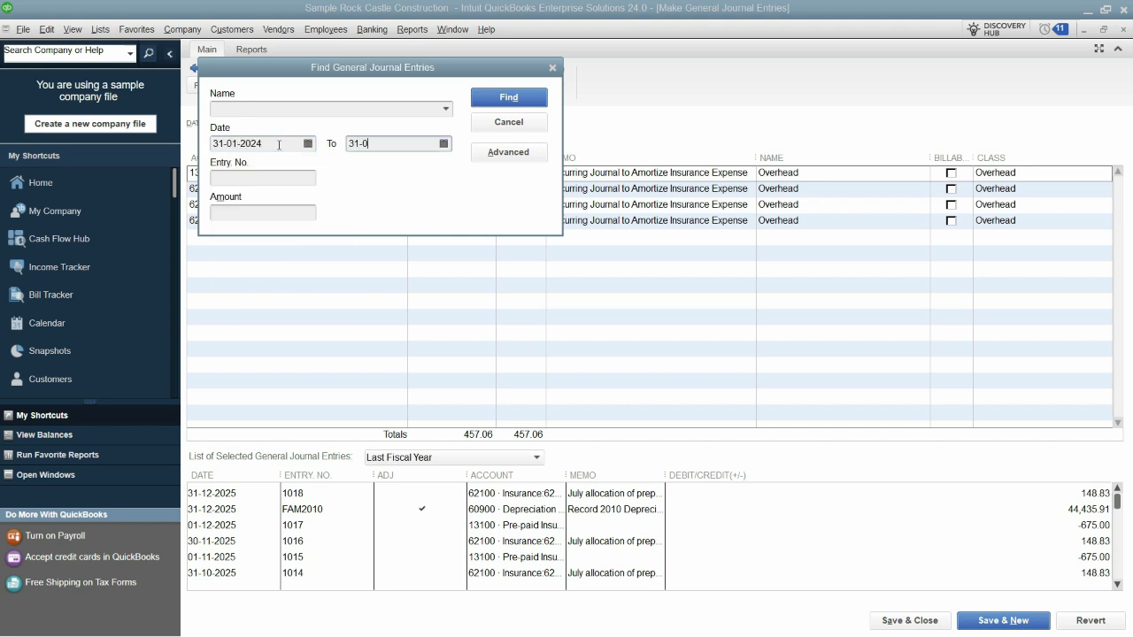
{"action": "key", "text": "Tab"}
{"action": "left_click", "coordinate": [509, 99]}
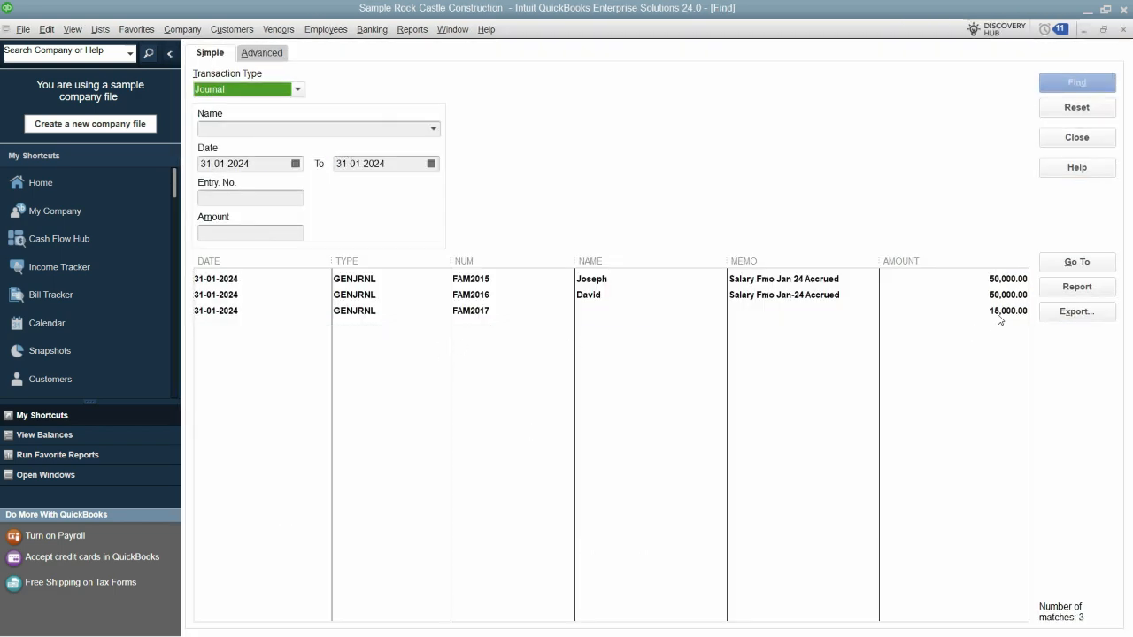
Open journal entry FAM2017 from the search results and check its account, debit, credit and memo fields.
{"action": "double_click", "coordinate": [1000, 310]}
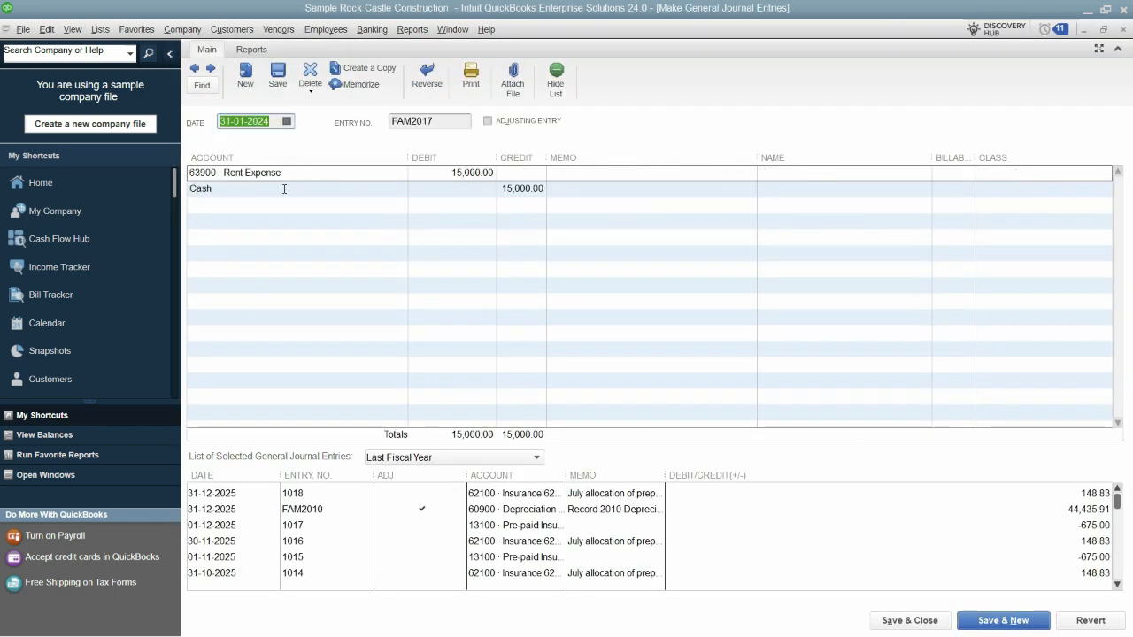
{"action": "left_click", "coordinate": [342, 192]}
{"action": "left_click", "coordinate": [489, 193]}
{"action": "left_click", "coordinate": [534, 191]}
{"action": "left_click", "coordinate": [617, 169]}
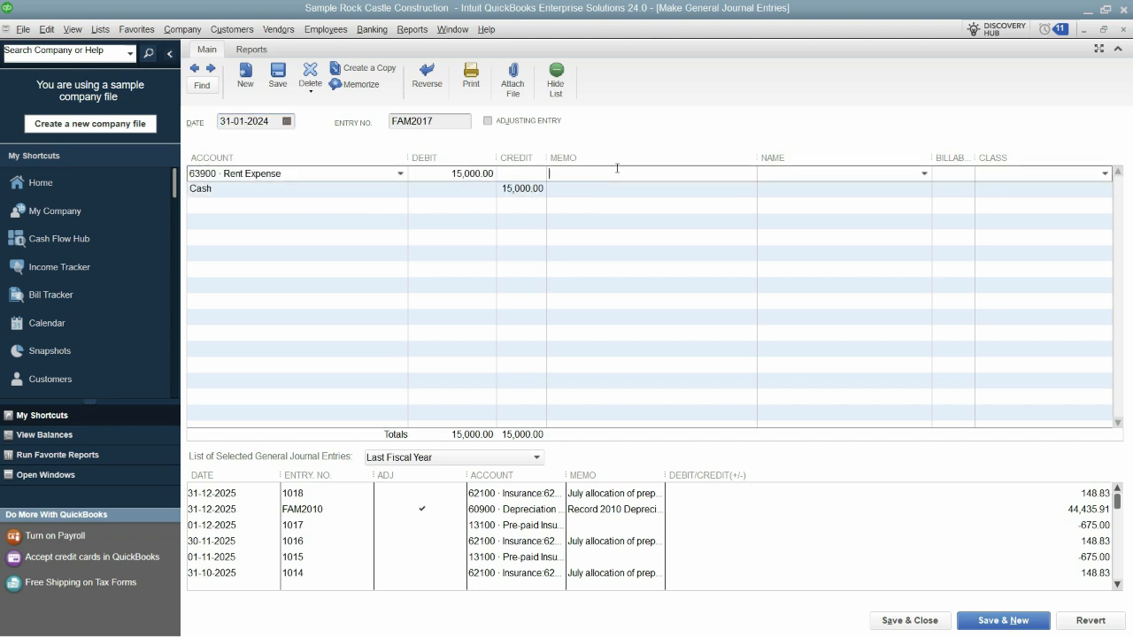